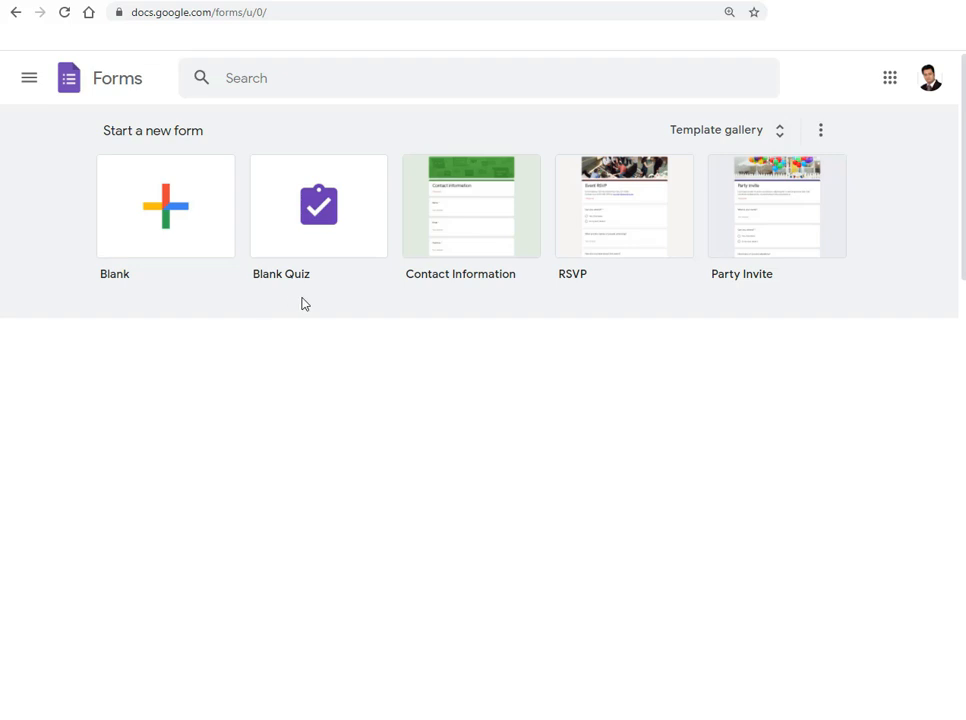
Browse the full template gallery, covering the Personal, Work and Education form templates.
click(779, 136)
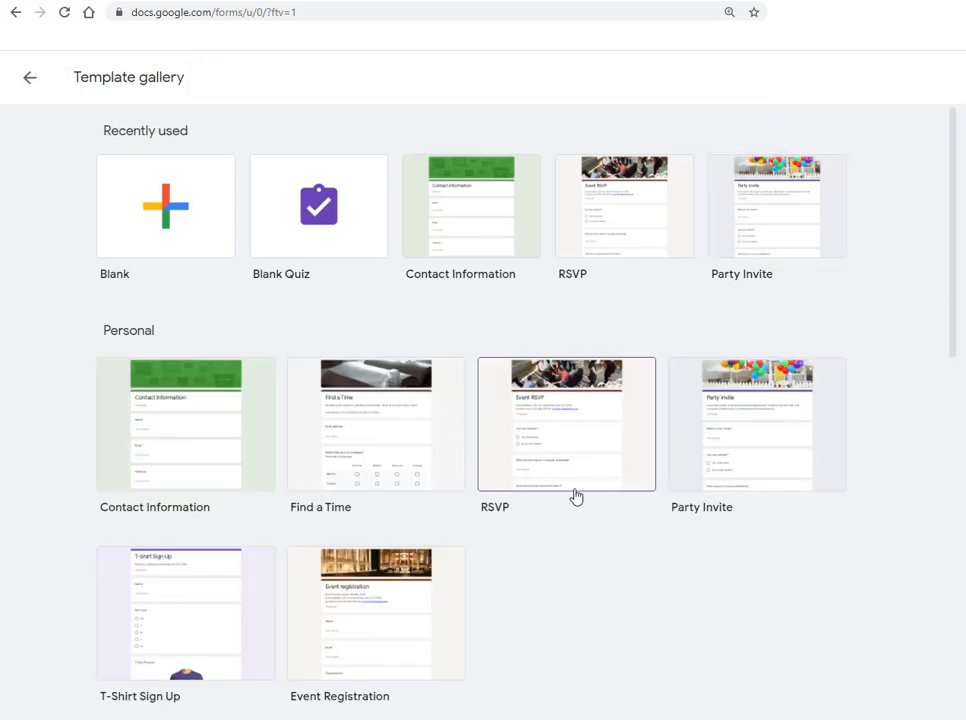
scroll(574, 495, down, 2)
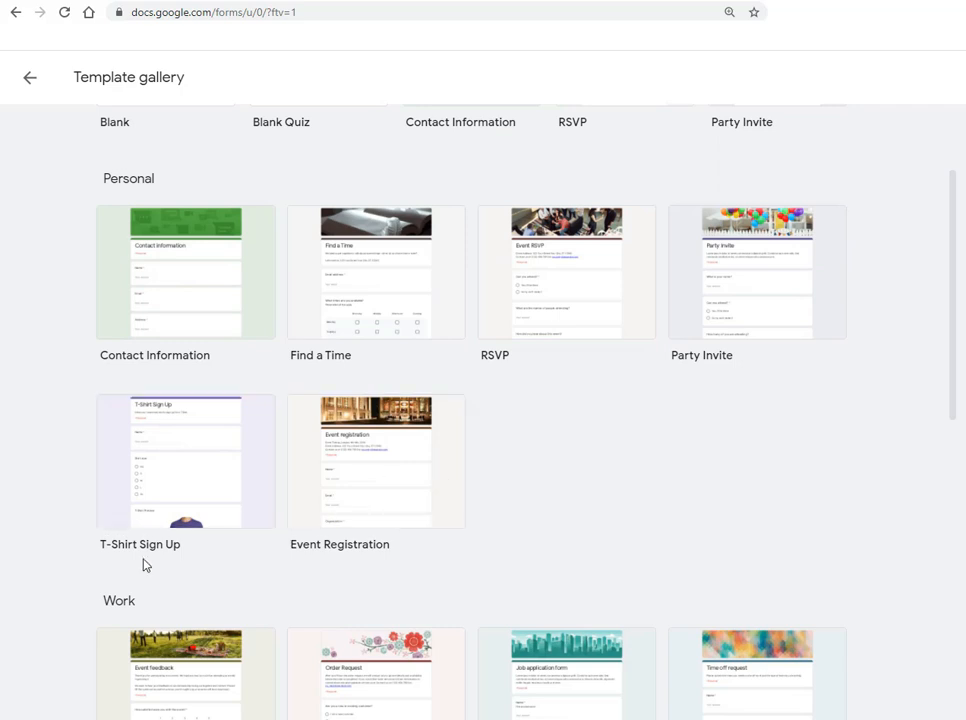
scroll(144, 565, down, 3)
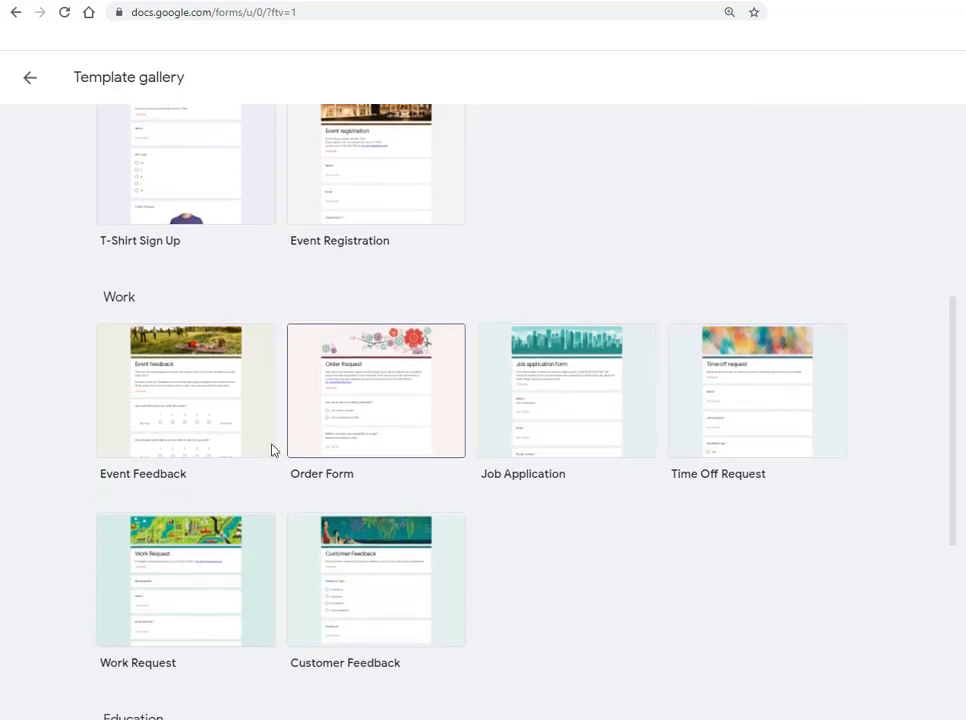
scroll(248, 543, down, 2)
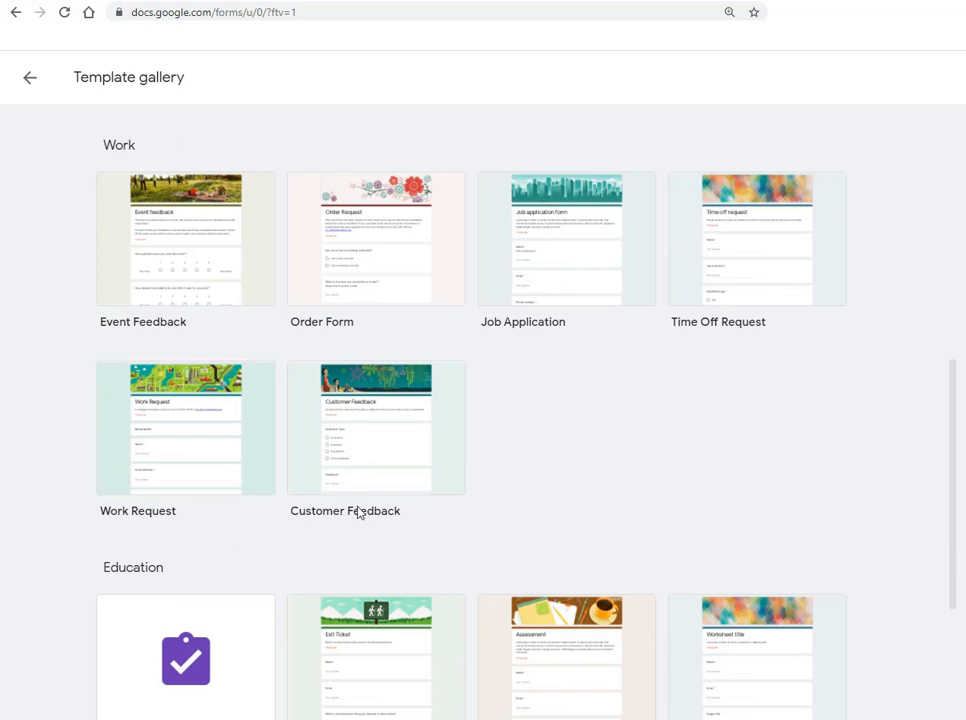
scroll(360, 512, down, 1)
scroll(361, 512, down, 2)
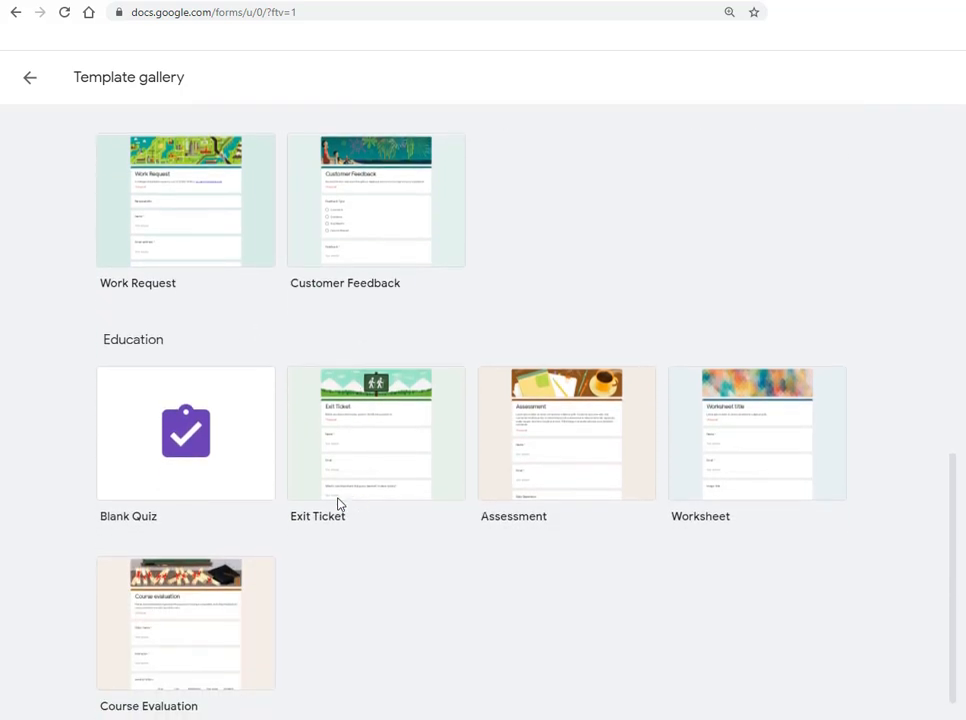
scroll(517, 479, down, 1)
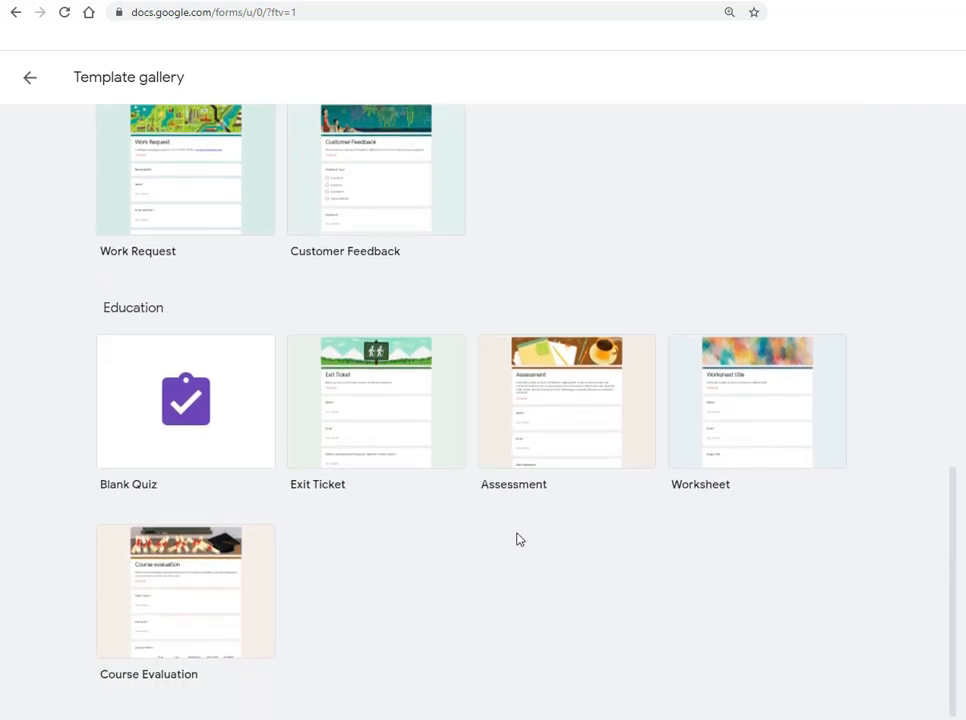
scroll(751, 564, up, 2)
scroll(751, 564, up, 7)
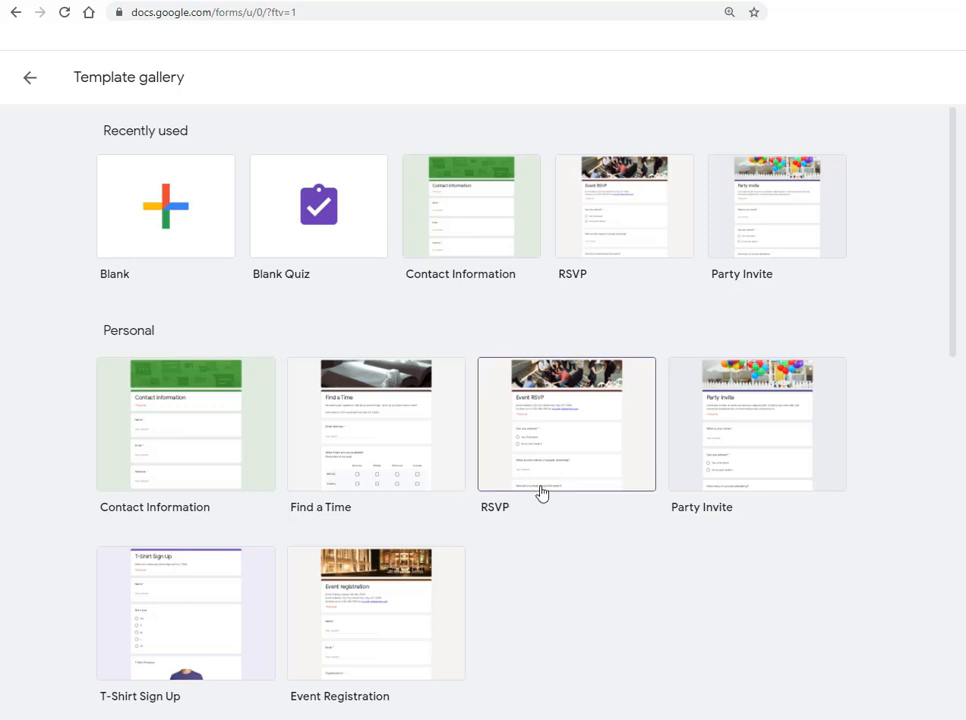
Create a blank form and title it "Form to fetch customer data".
click(155, 222)
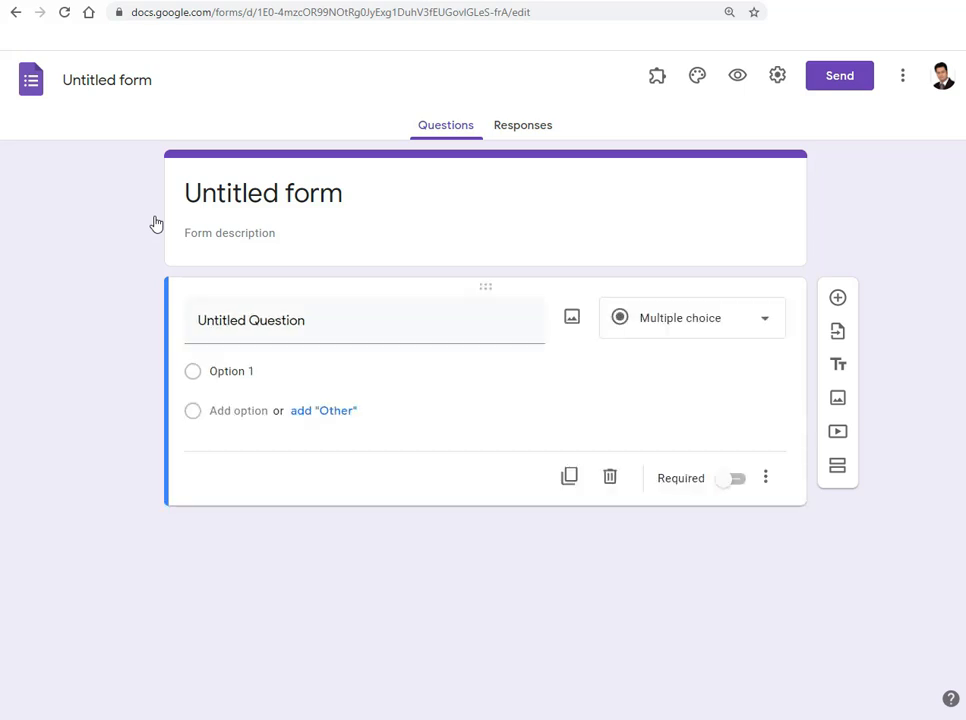
click(288, 195)
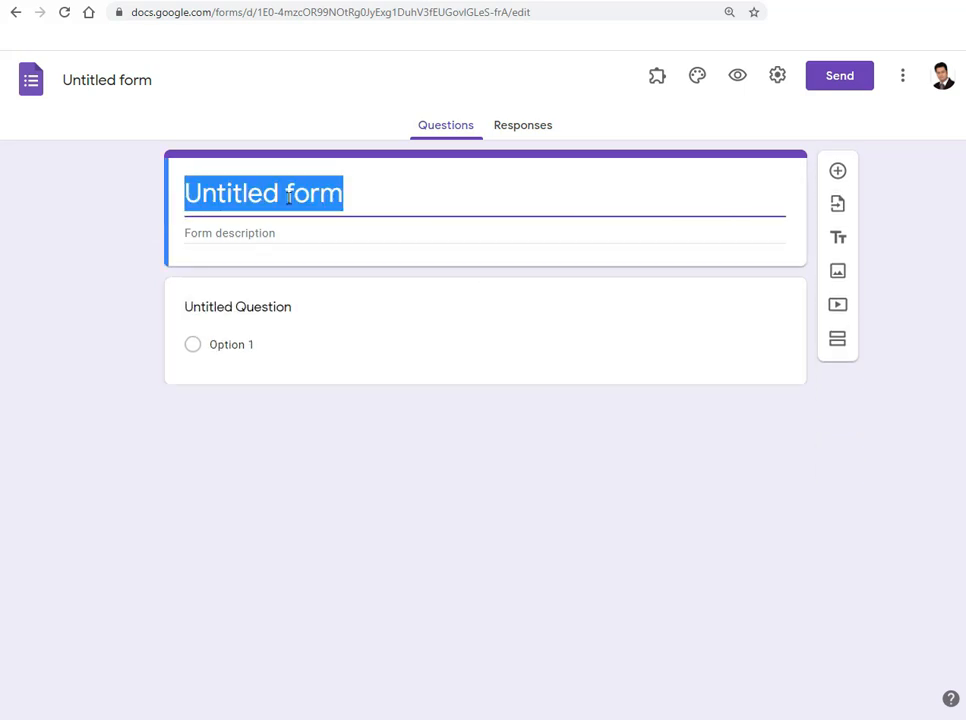
text(F)
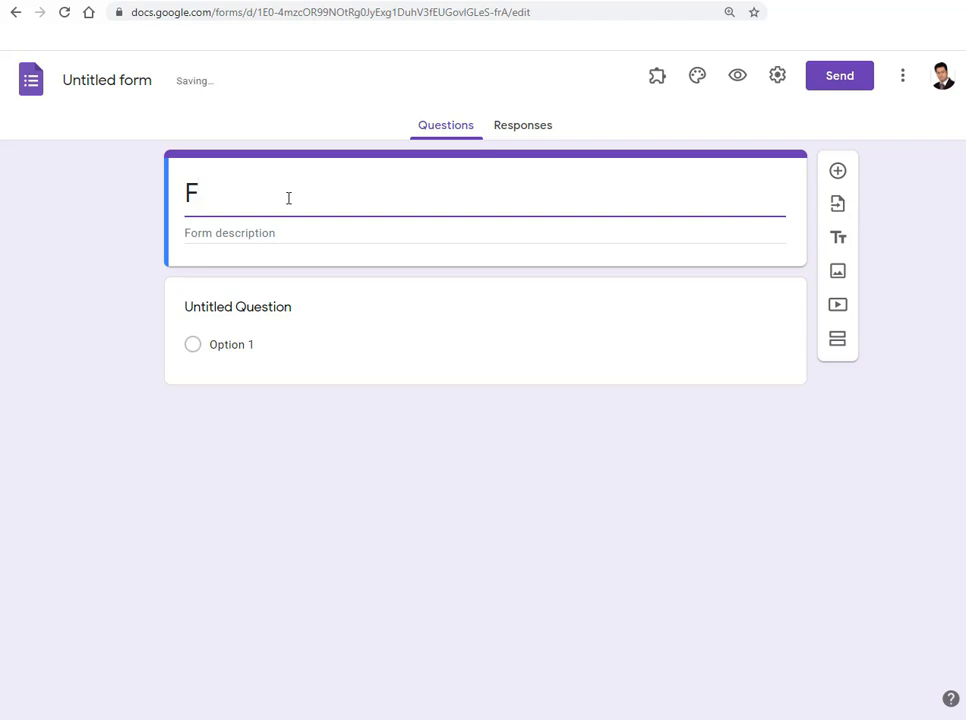
text(orm to)
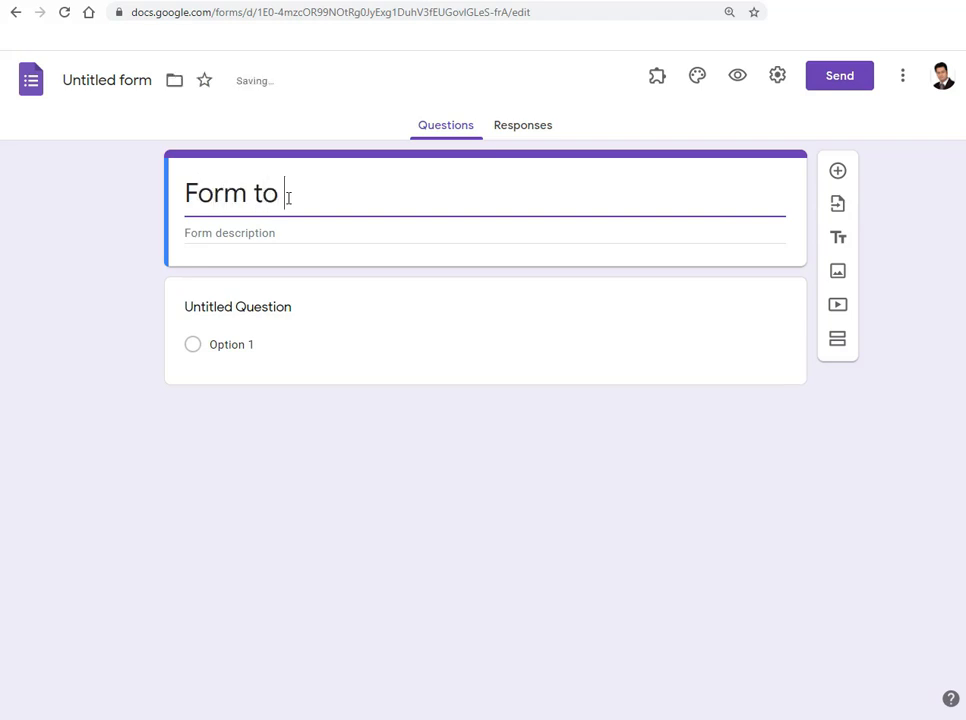
text( fetch cu)
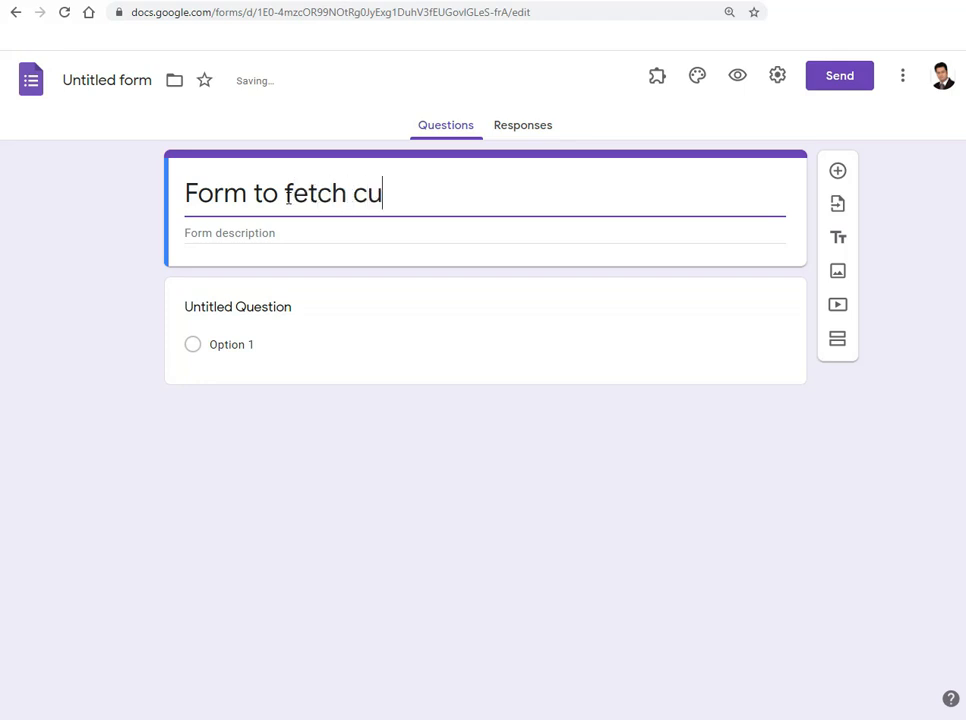
text(stomer data)
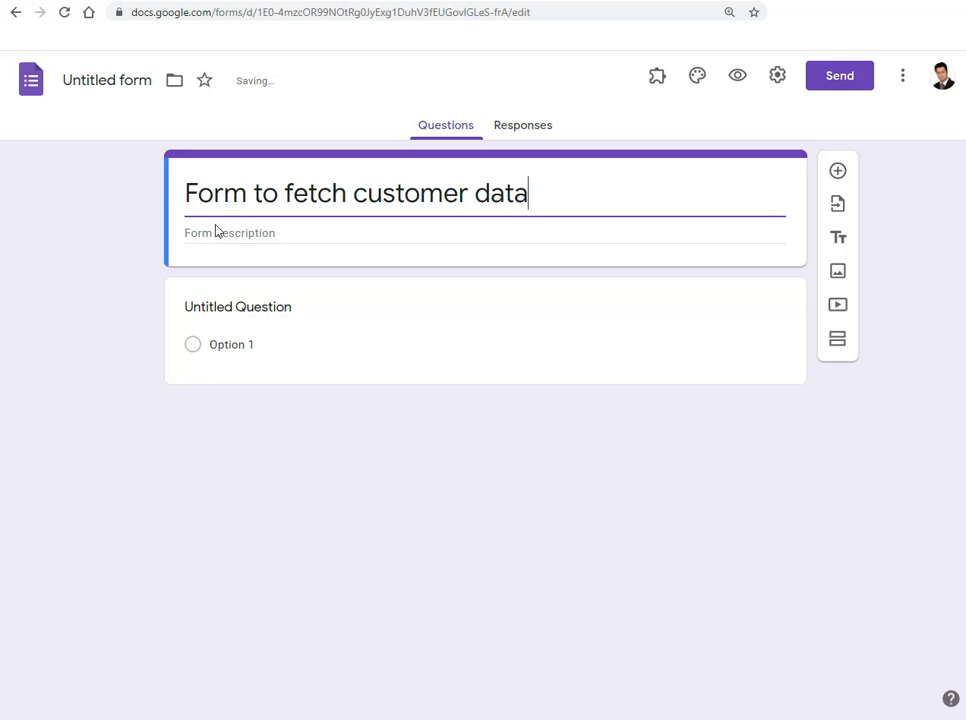
Enter "Product A Customers" as the form description.
click(284, 236)
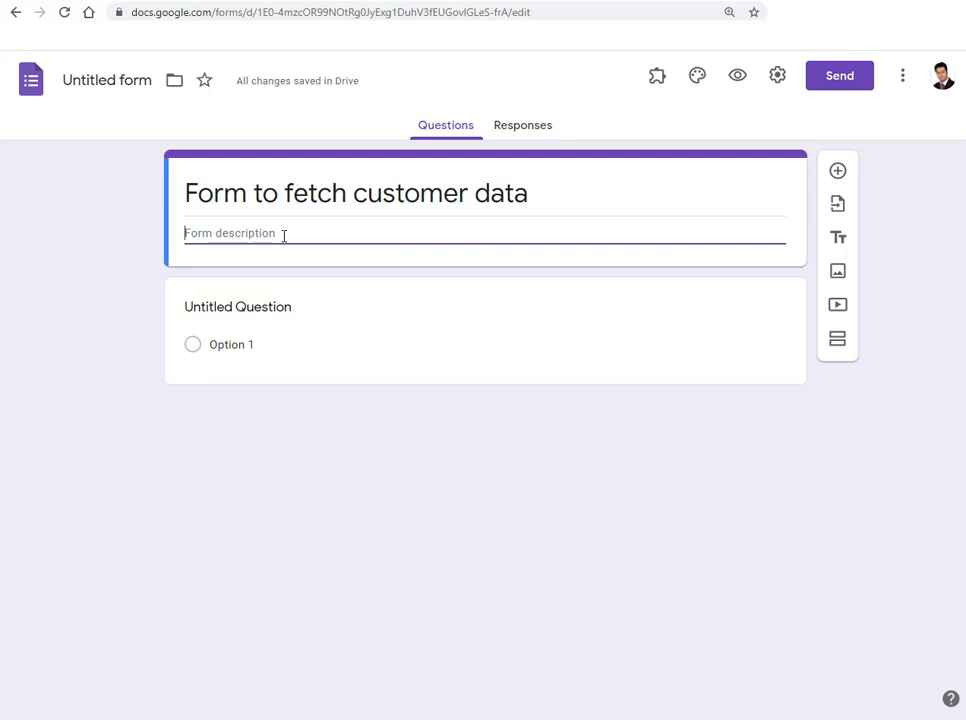
text(Prod)
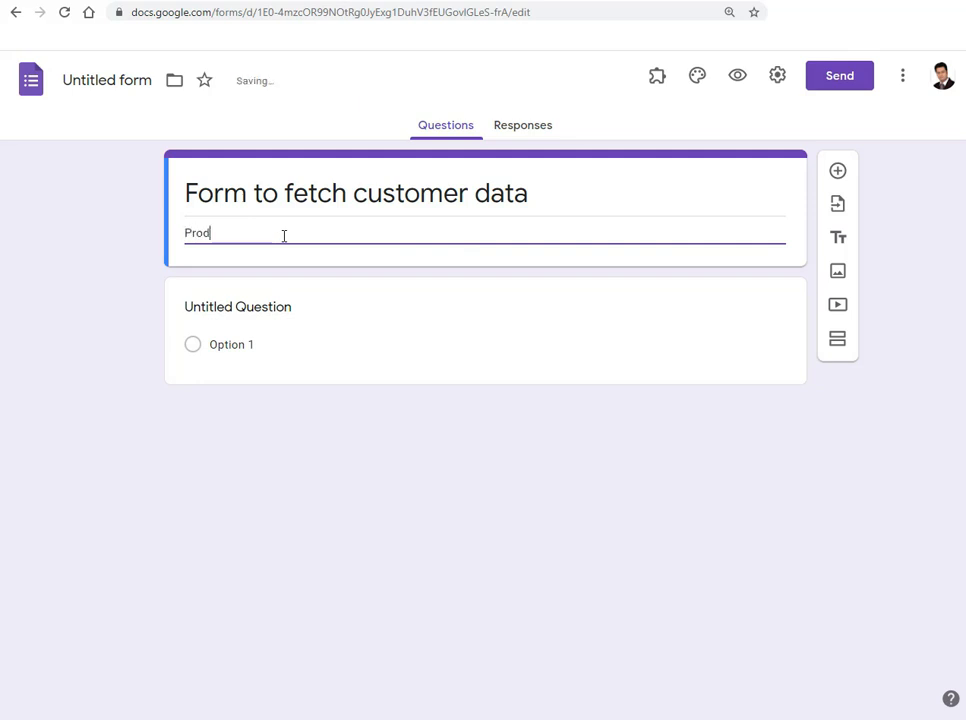
text(uct A )
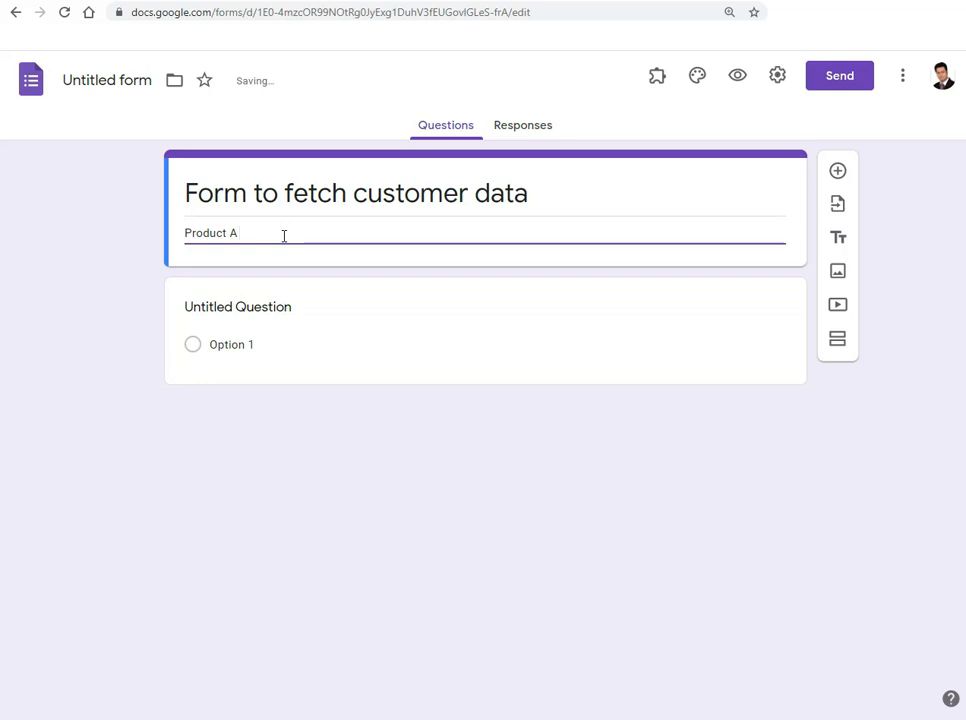
text(Customers)
click(375, 425)
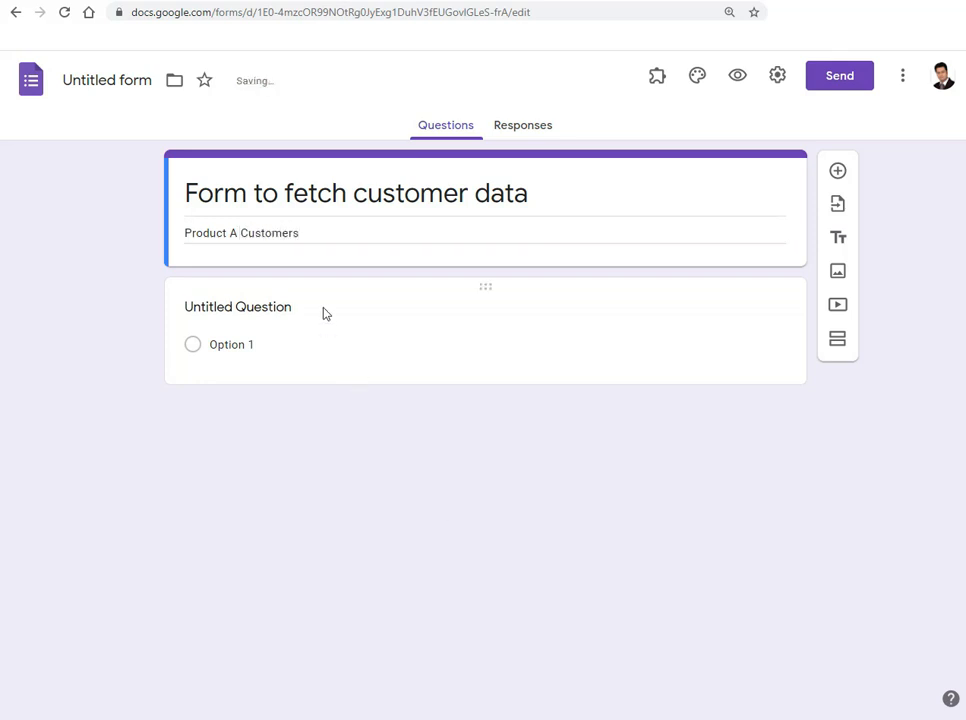
Change the first question's text to "What is your name ?" and make it required.
click(265, 307)
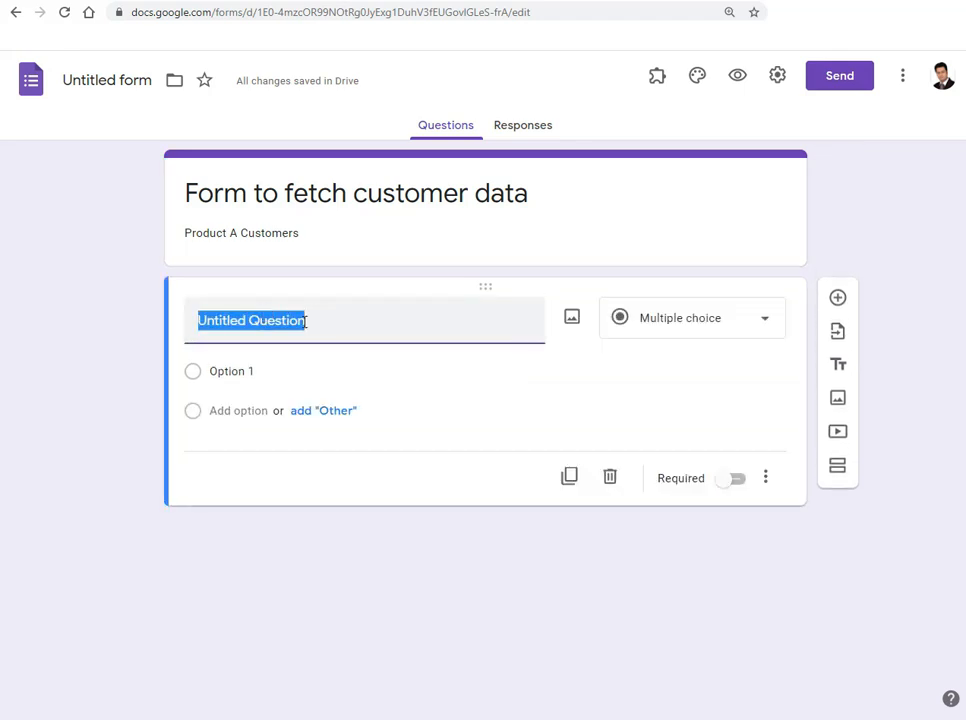
text(What)
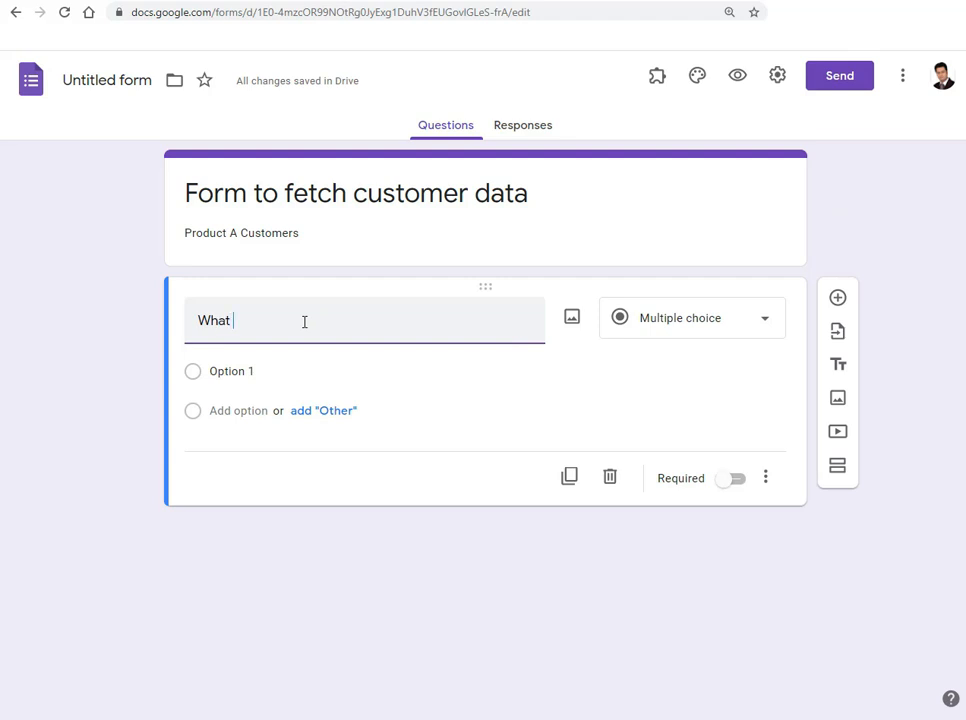
text( is your )
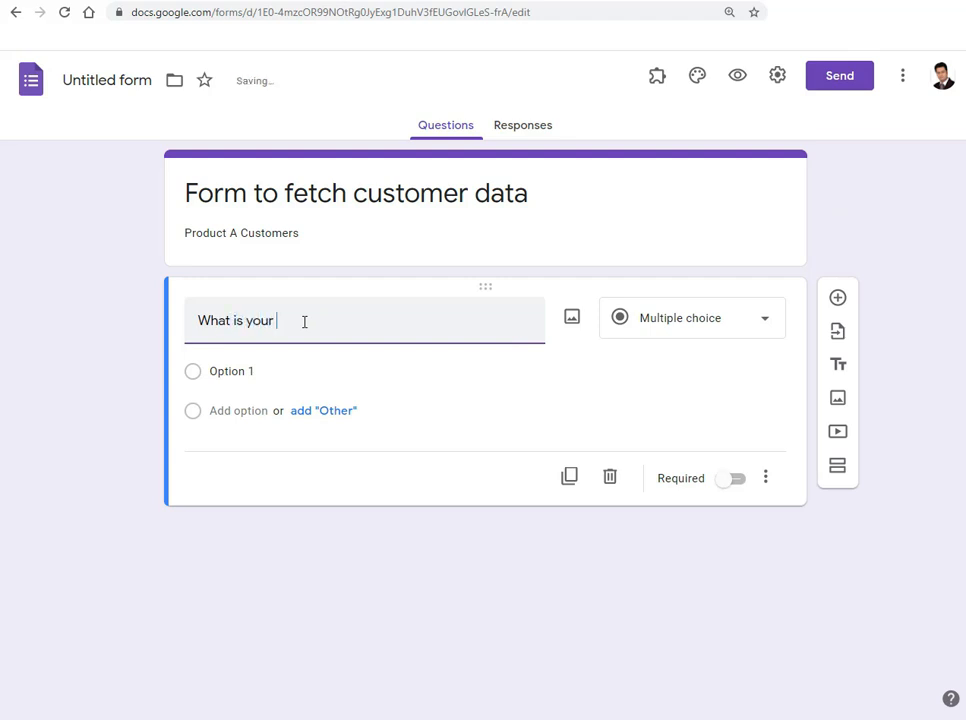
text(name ?)
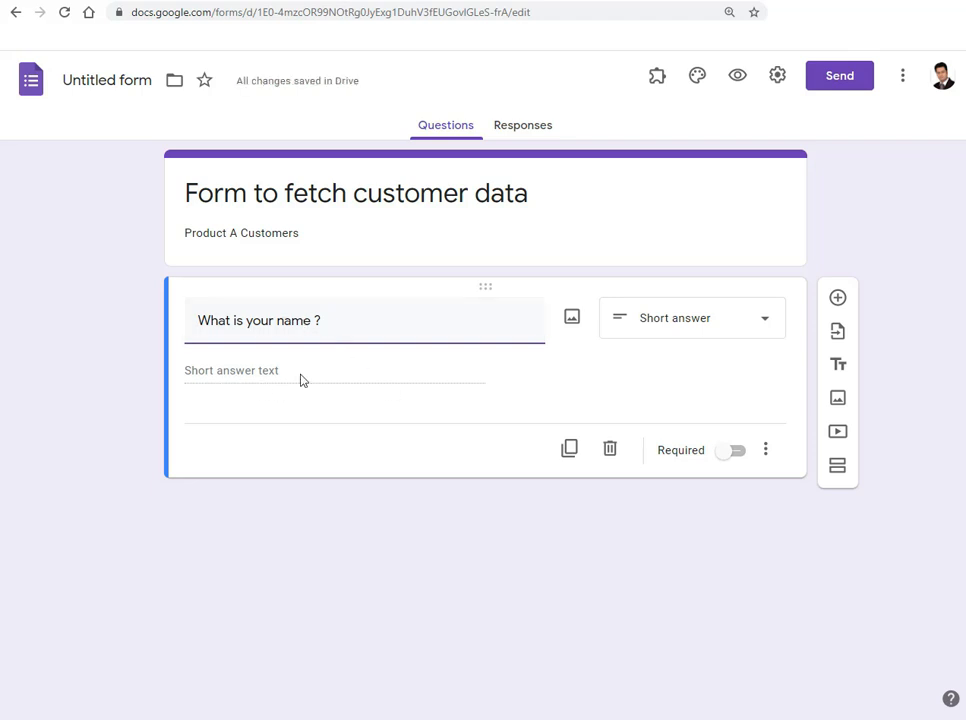
click(763, 328)
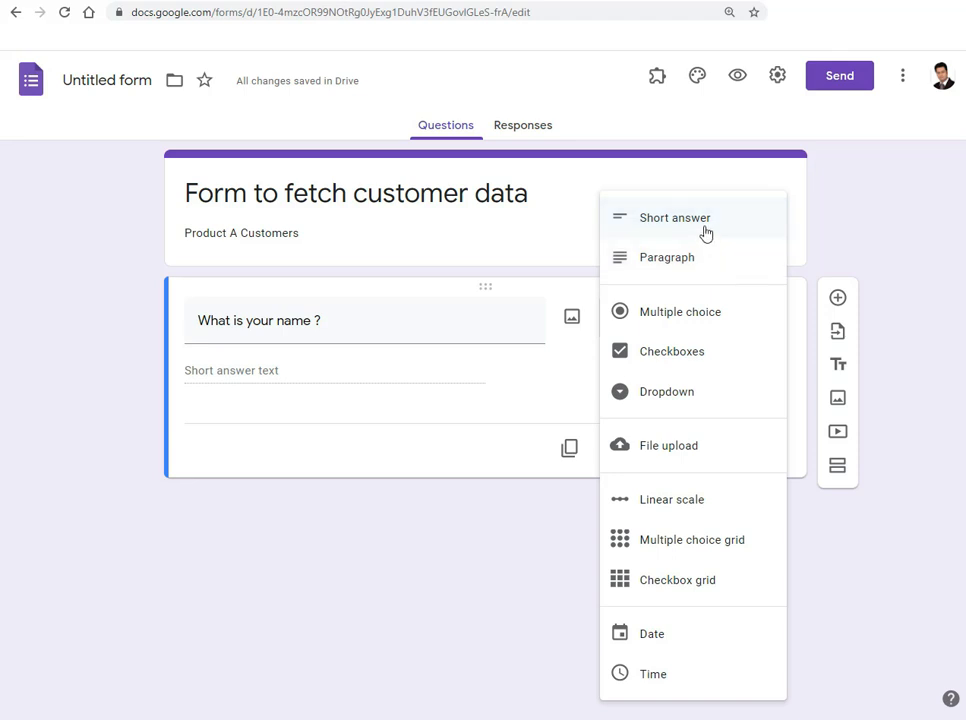
click(341, 375)
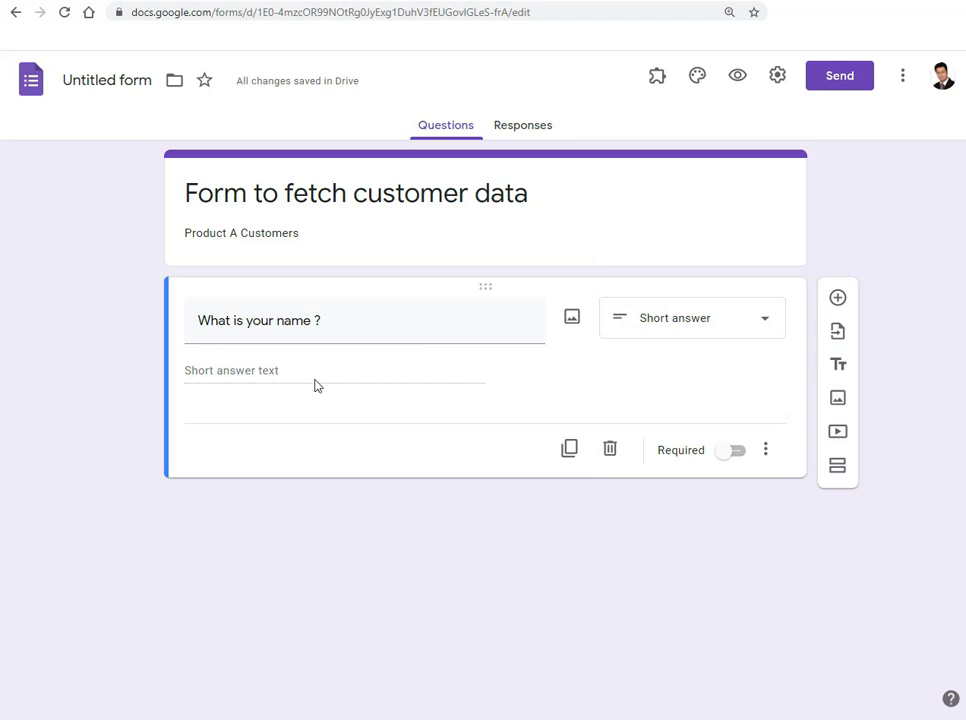
click(735, 458)
Add a second question reading "How was your last experience with our product ?".
click(838, 300)
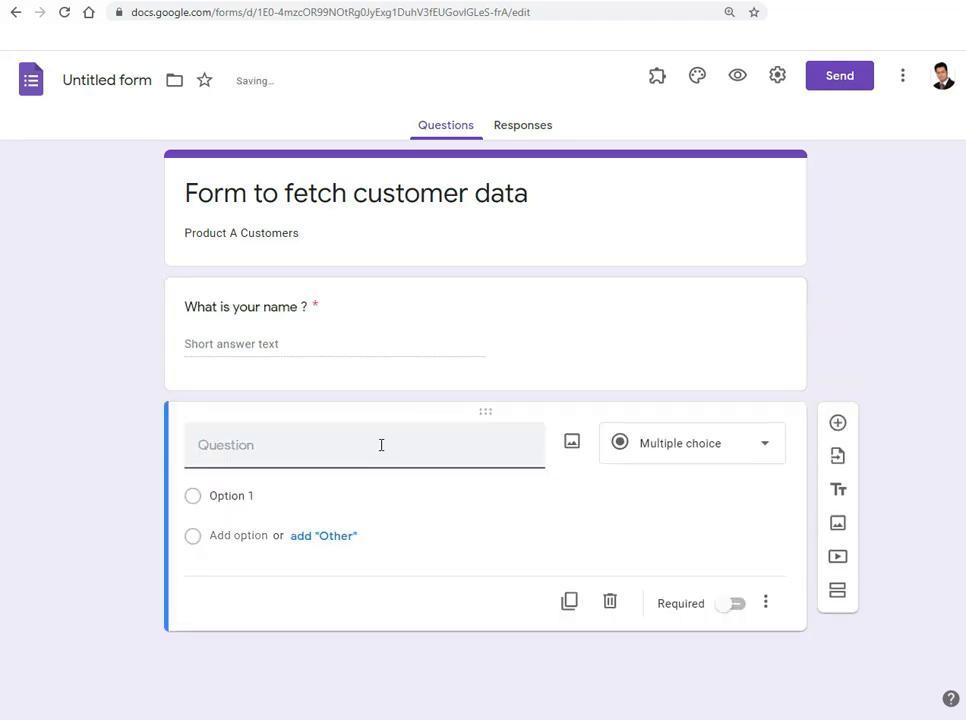
text(How was your last )
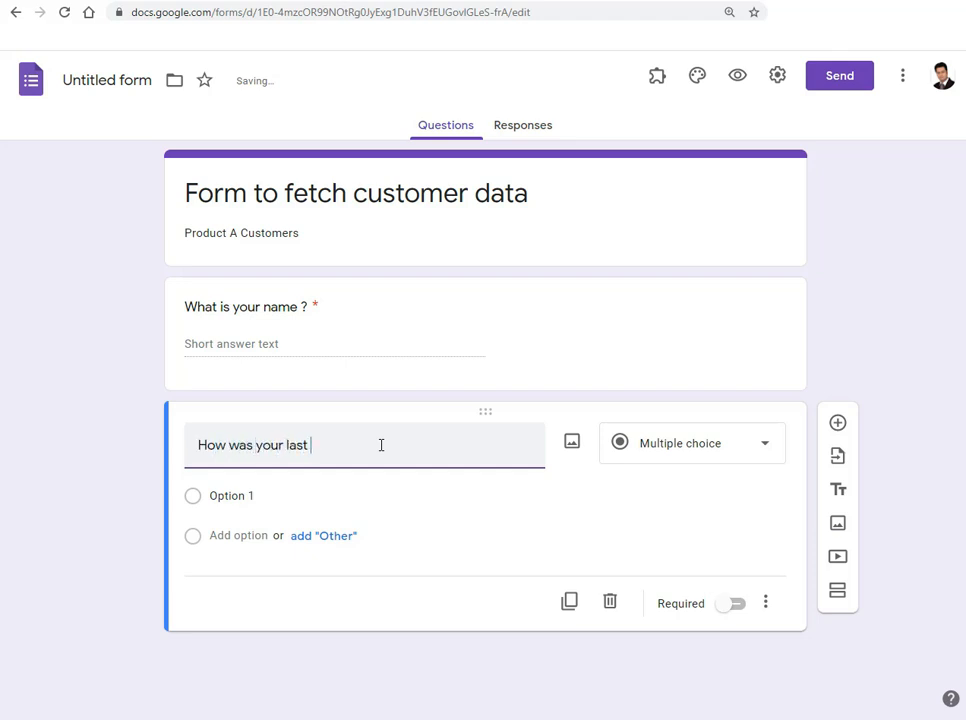
text(expe)
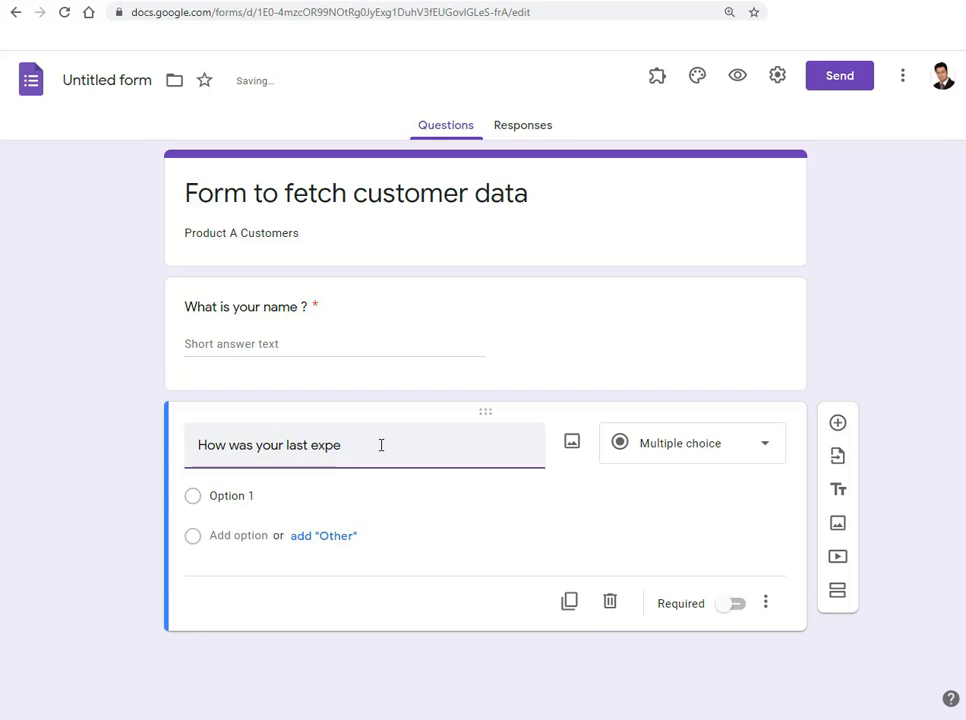
text(riemce)
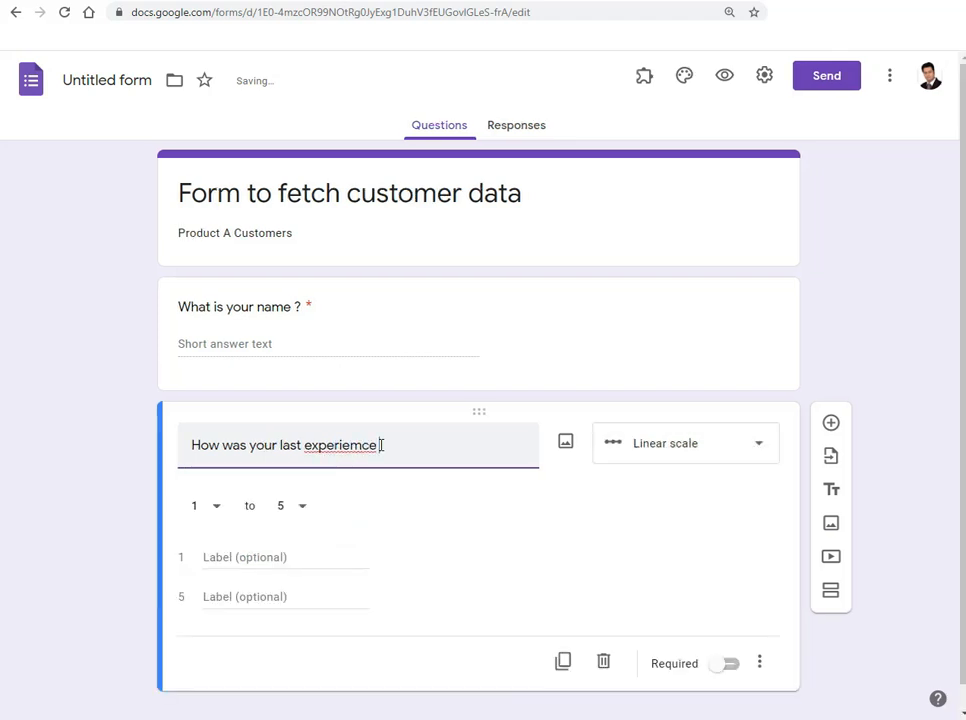
key(BackSpace)
key(BackSpace)
key(BackSpace)
text(nce with our)
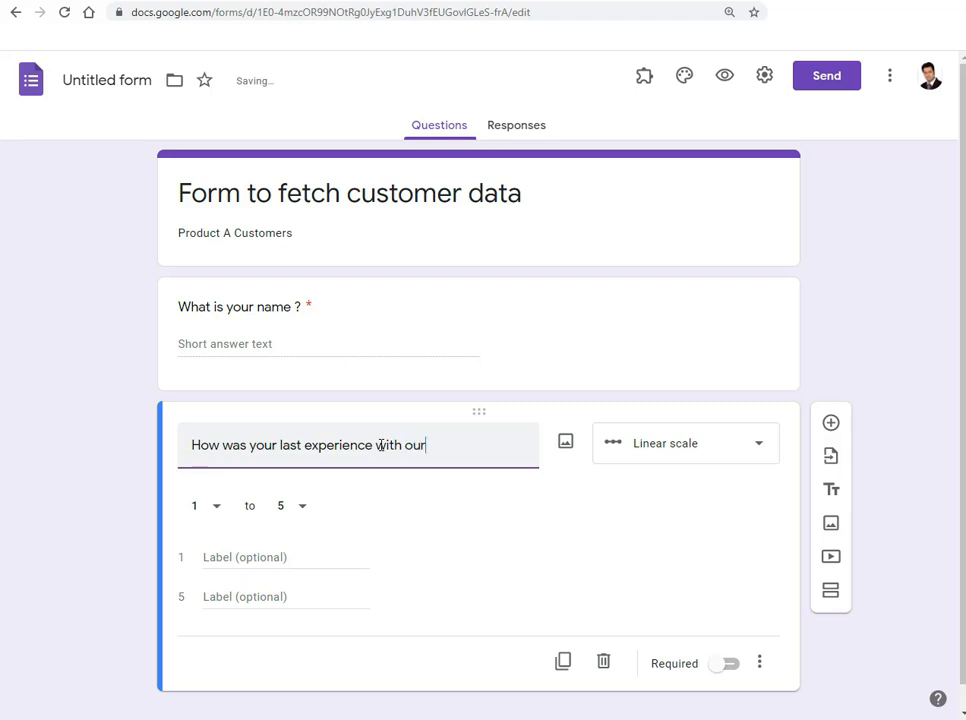
text( product ?)
click(529, 506)
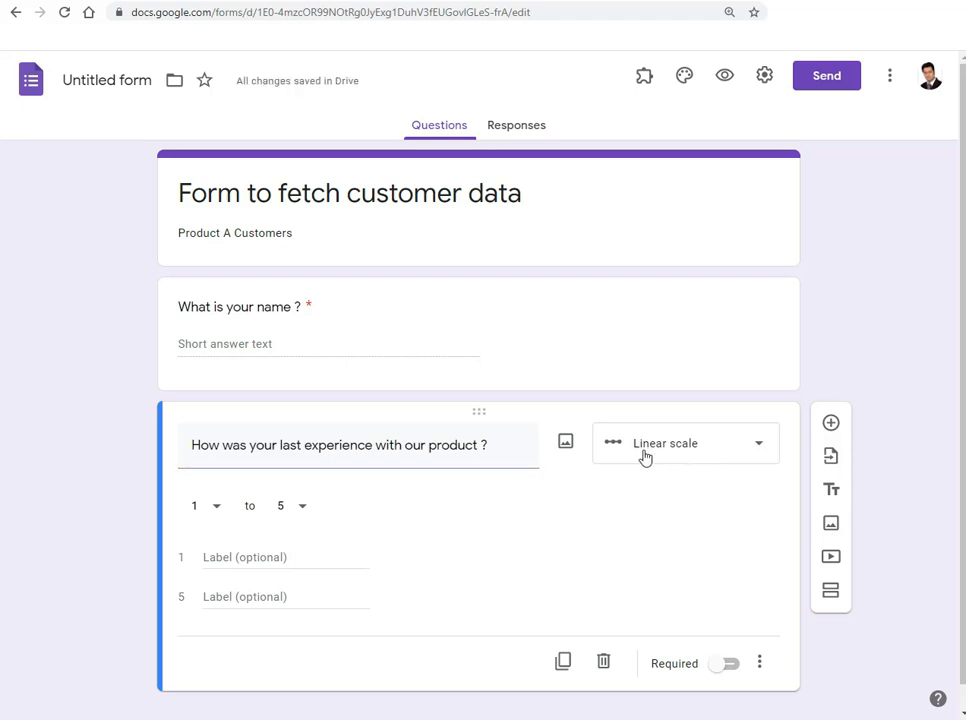
Set the product experience question's answer type to Paragraph and make it required.
click(760, 446)
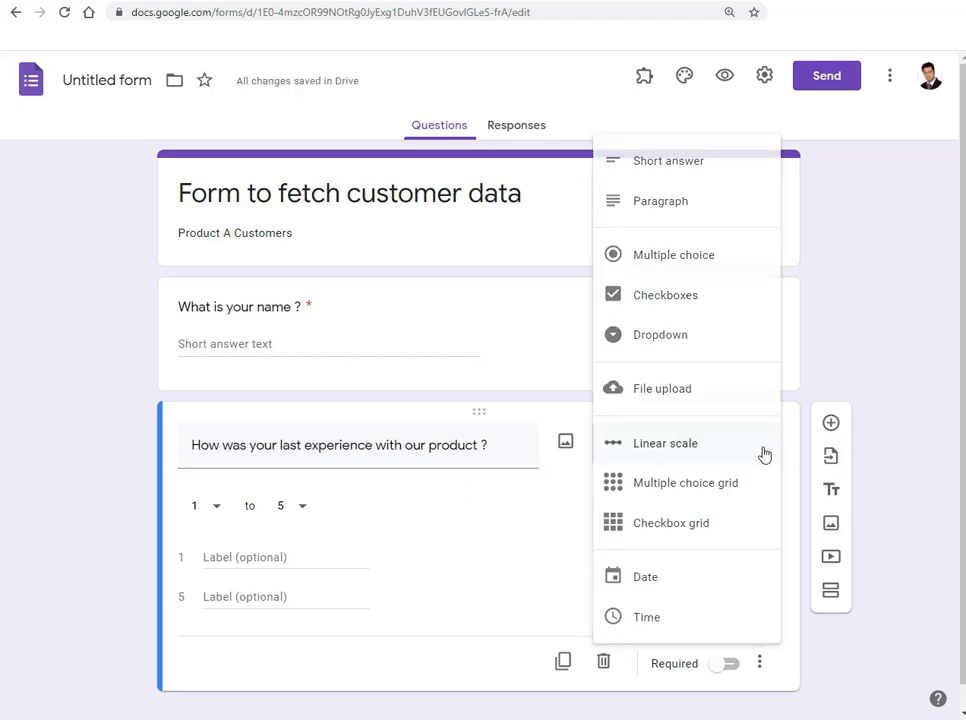
click(691, 211)
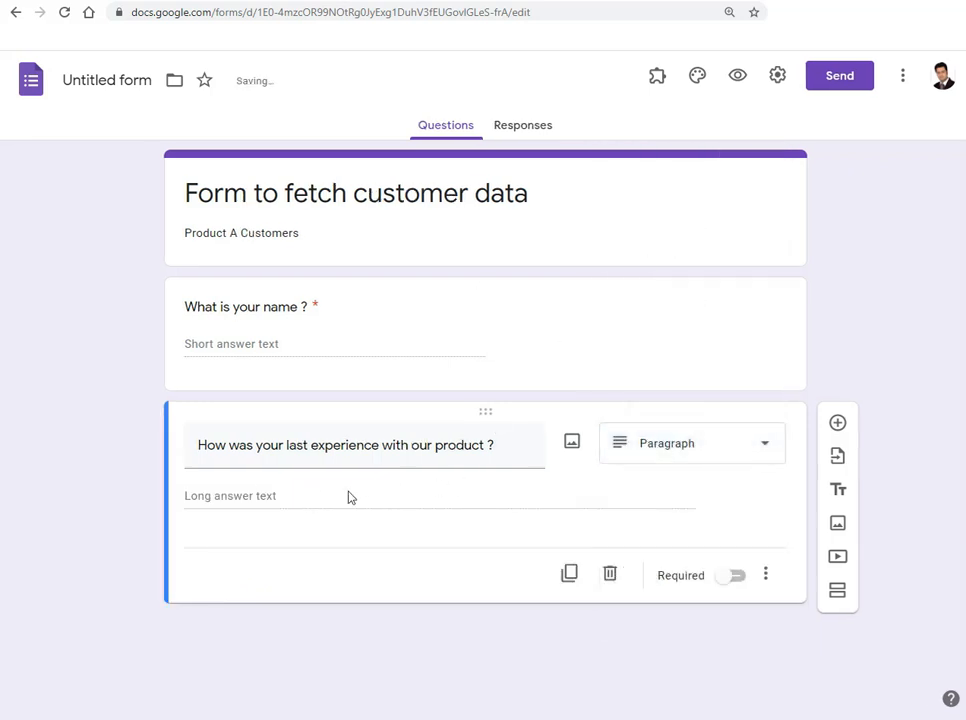
click(737, 577)
Add a blank third question below the product experience question and look through the available question types.
click(838, 425)
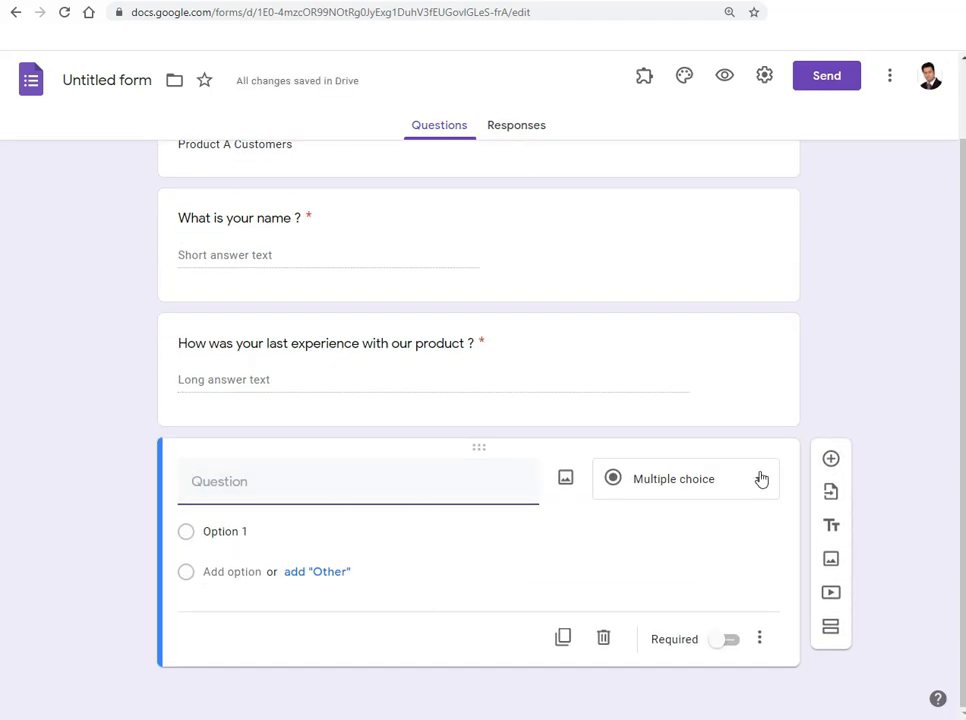
click(758, 479)
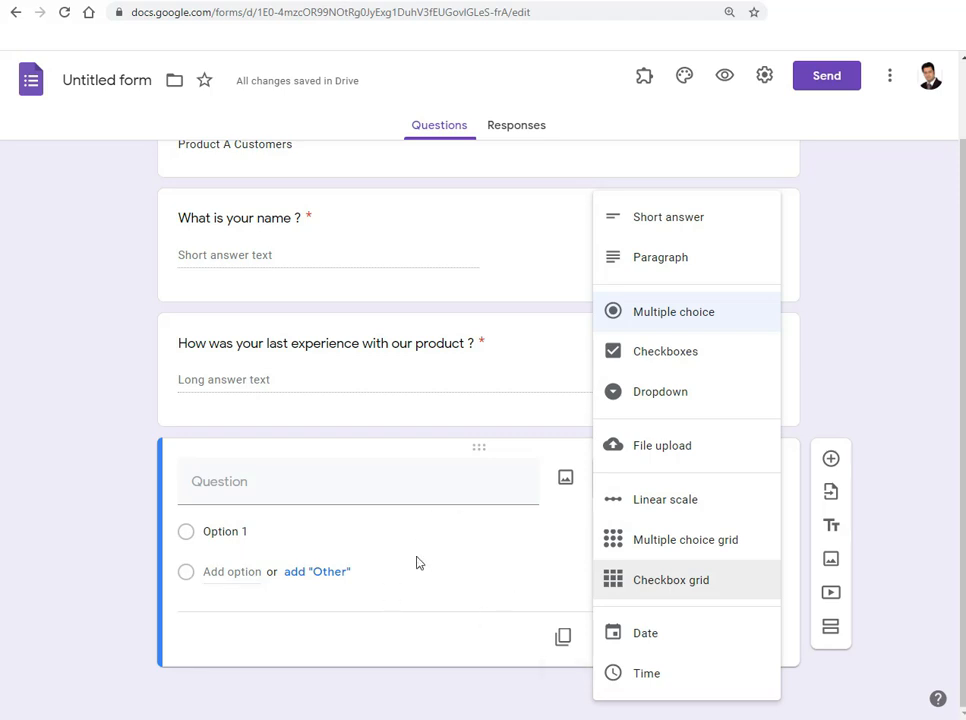
click(80, 559)
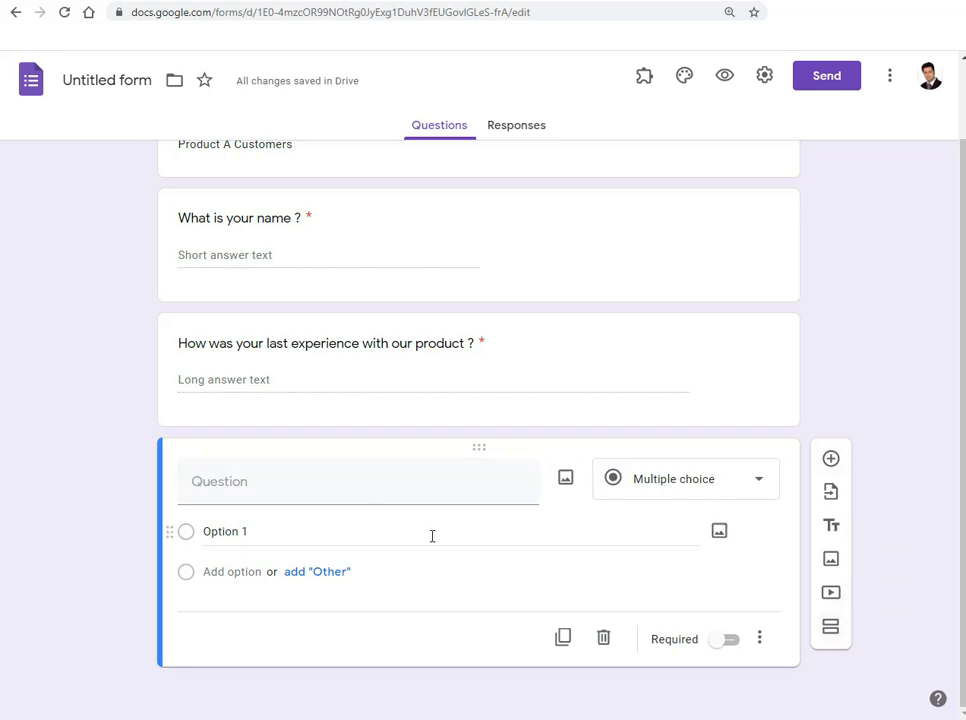
scroll(431, 535, up, 1)
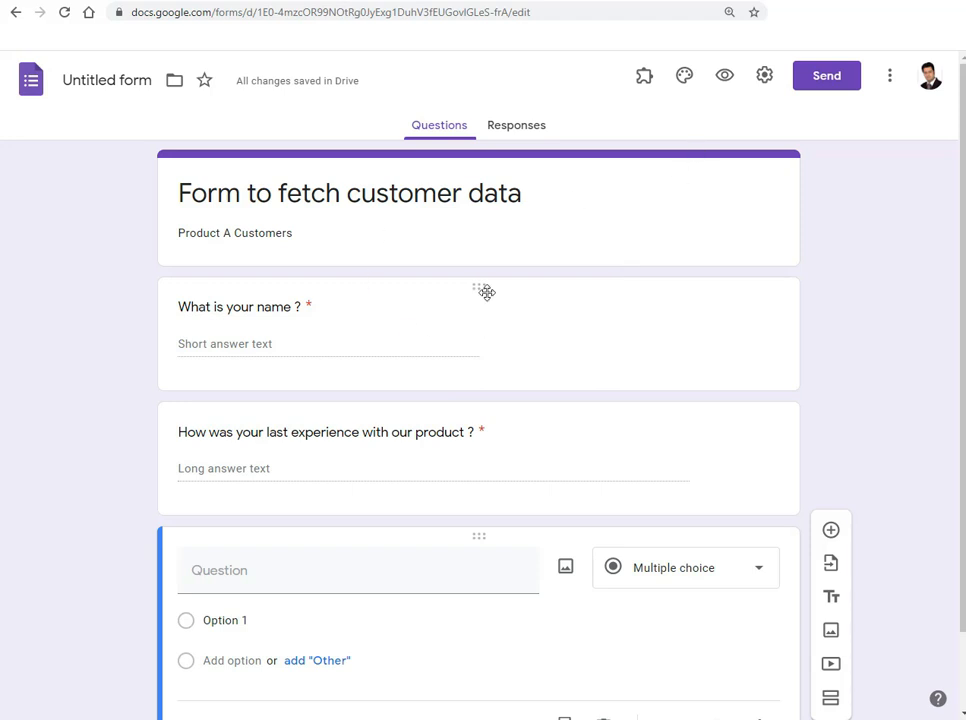
Preview the form and submit a test response with a customer first name and "Good" as the product experience answer.
click(726, 86)
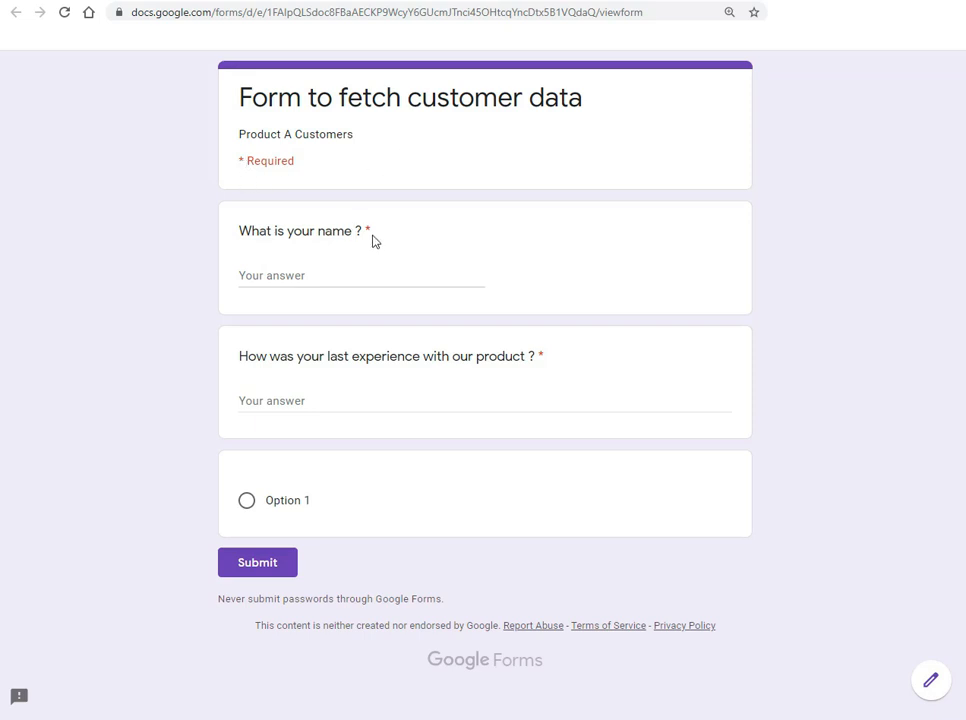
click(291, 276)
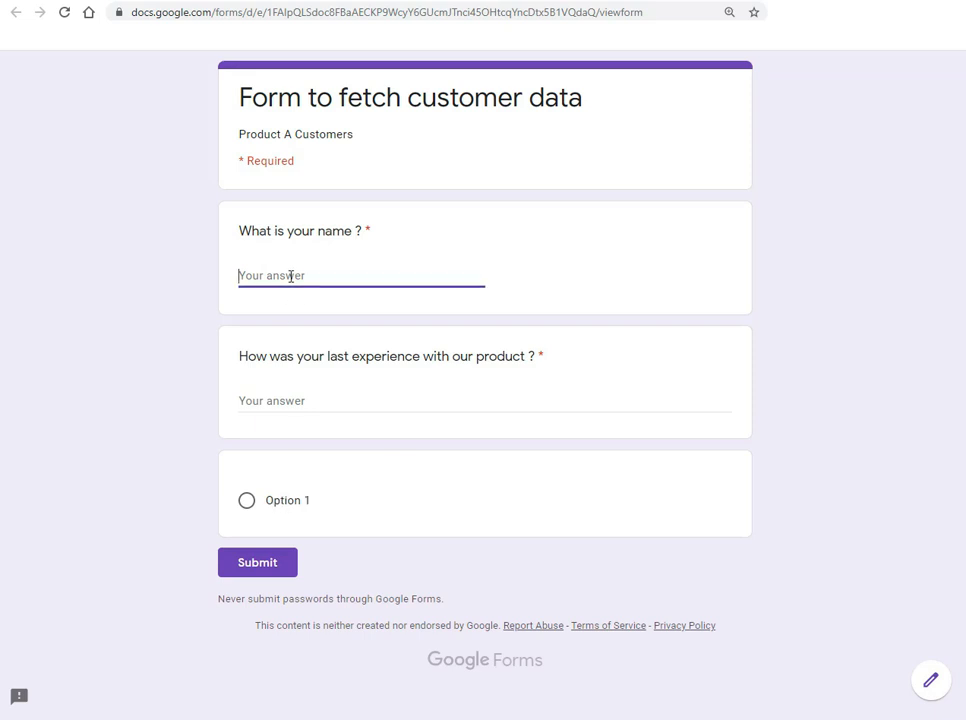
text(Kapil)
click(317, 399)
text(Good)
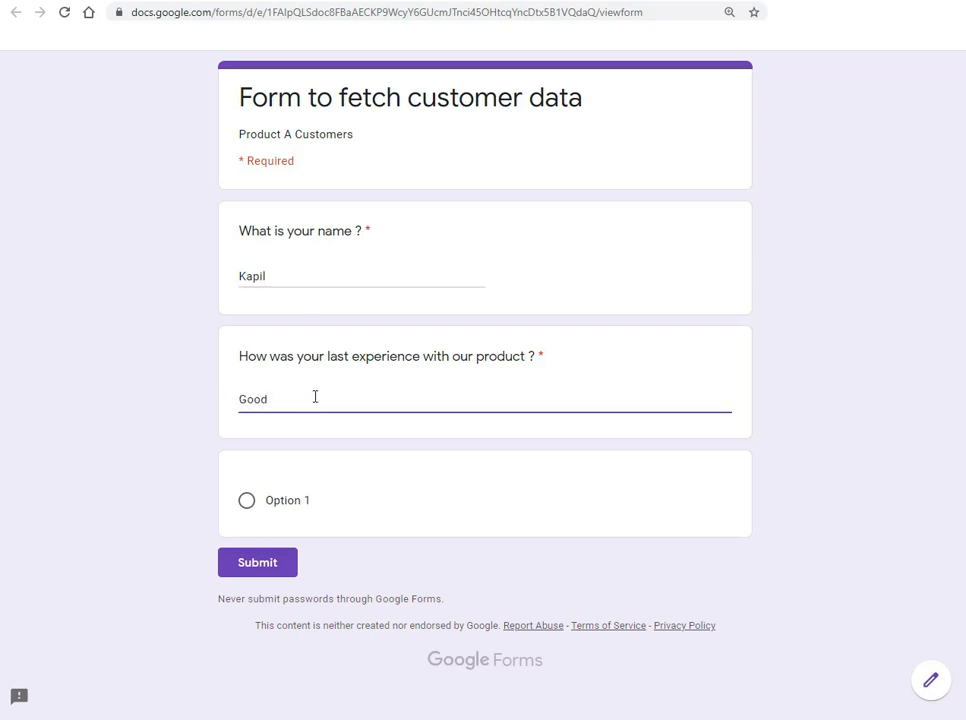
click(264, 568)
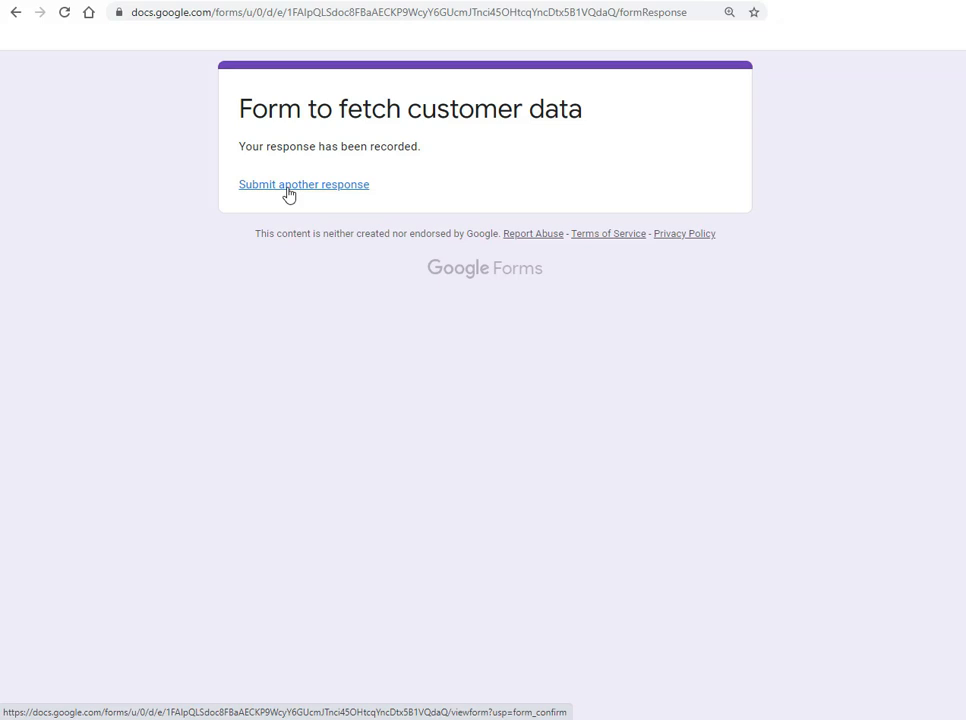
Return to the form editor and review the summary of submitted responses.
click(150, 2)
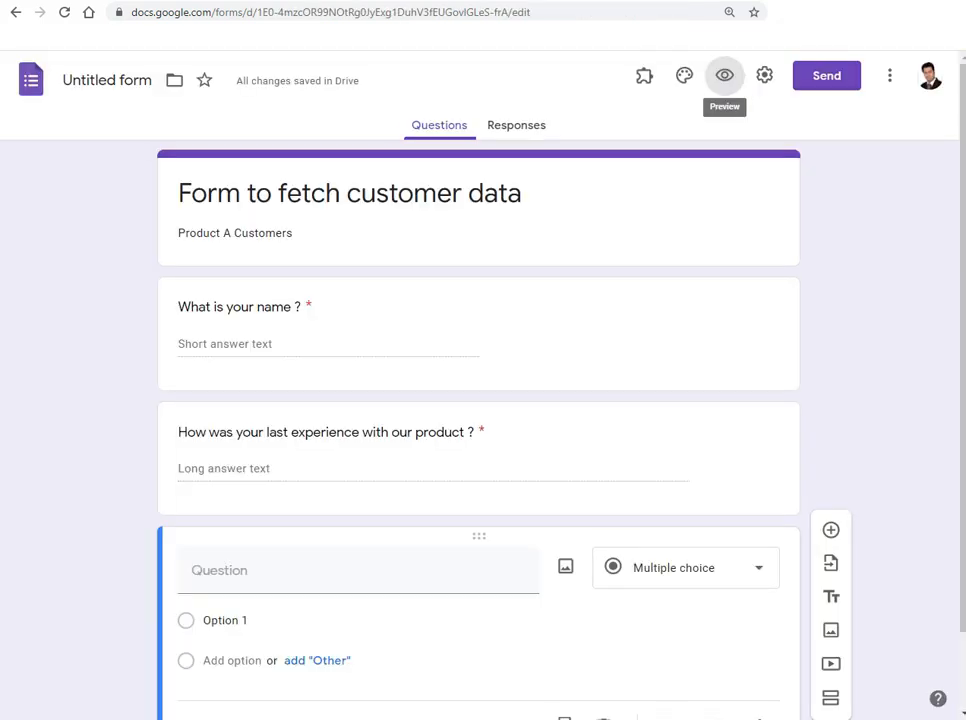
click(511, 131)
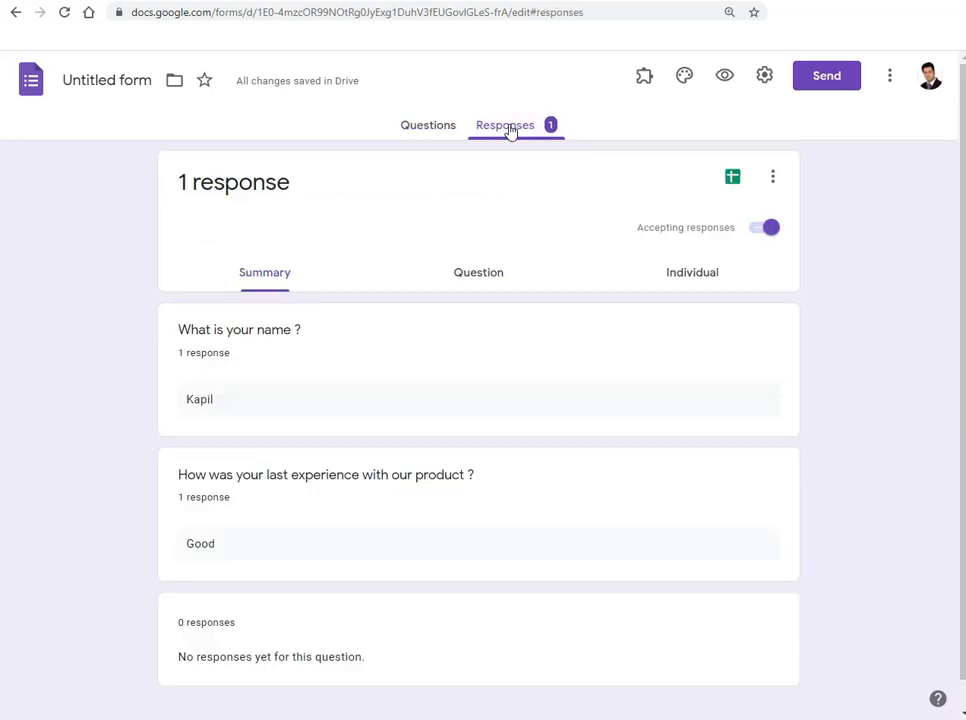
scroll(287, 338, down, 1)
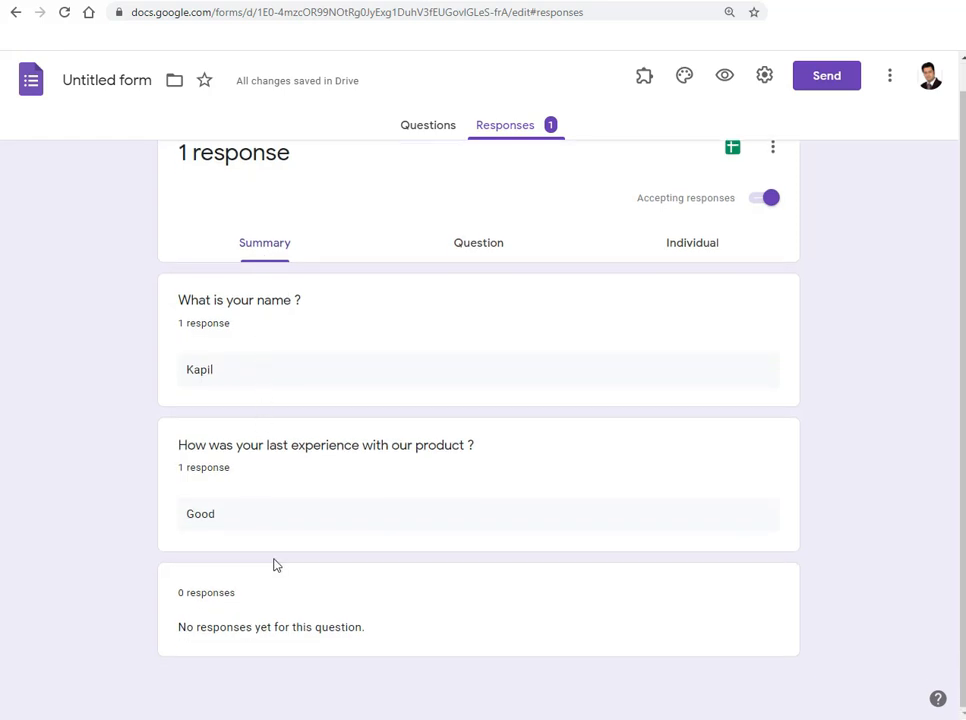
Delete the blank third question from the form.
click(432, 126)
scroll(417, 510, down, 2)
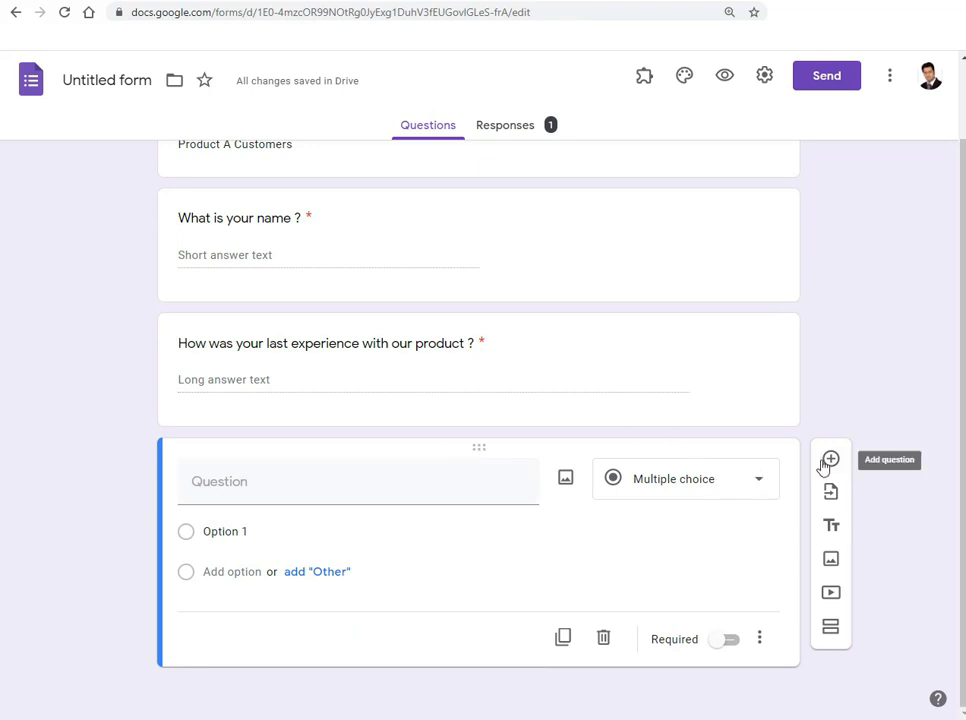
click(603, 637)
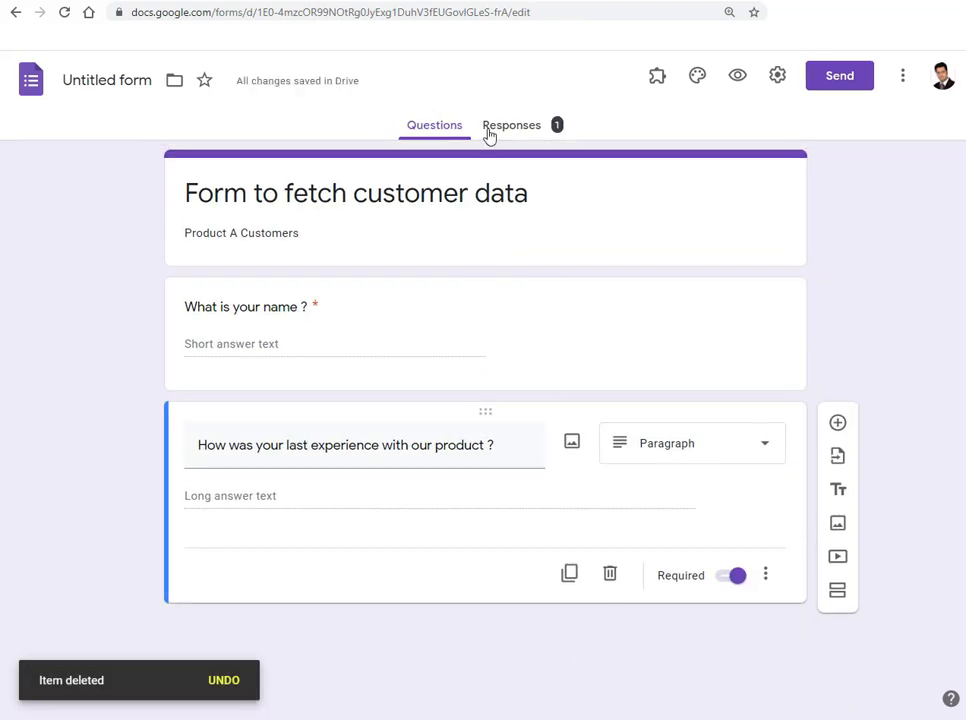
Change the form's theme color to the deep red-orange swatch.
click(696, 84)
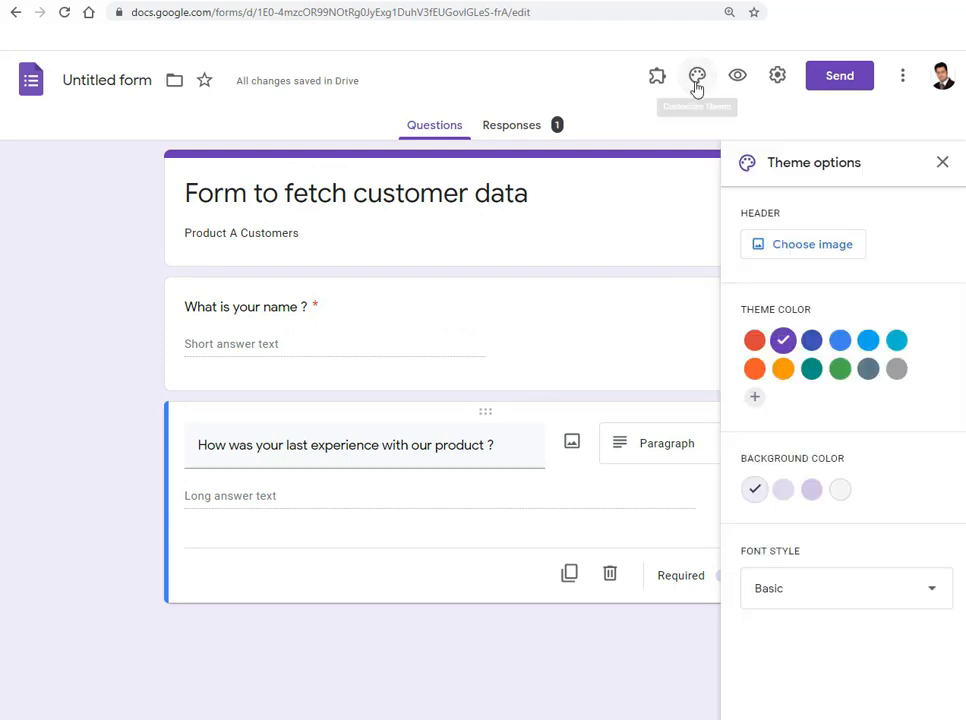
click(841, 370)
click(811, 369)
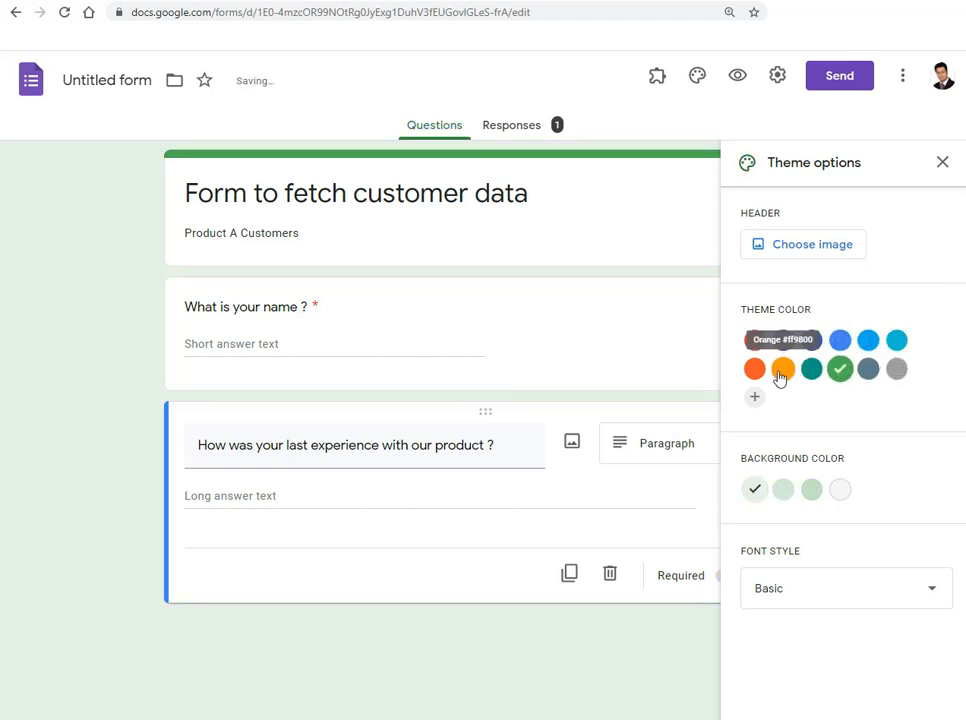
click(754, 370)
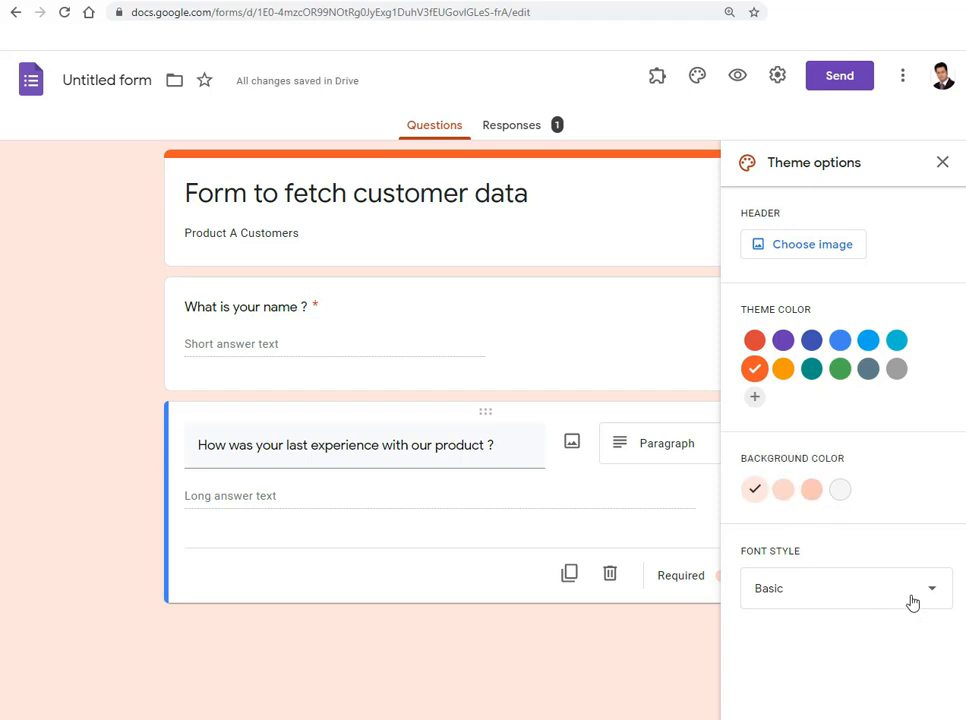
click(941, 163)
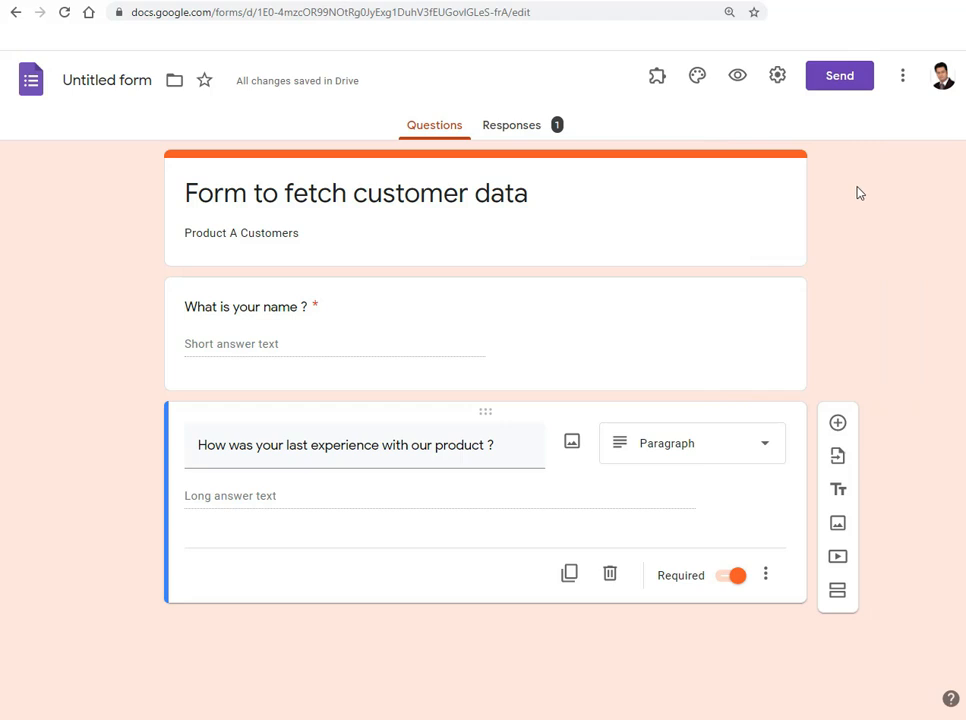
click(664, 82)
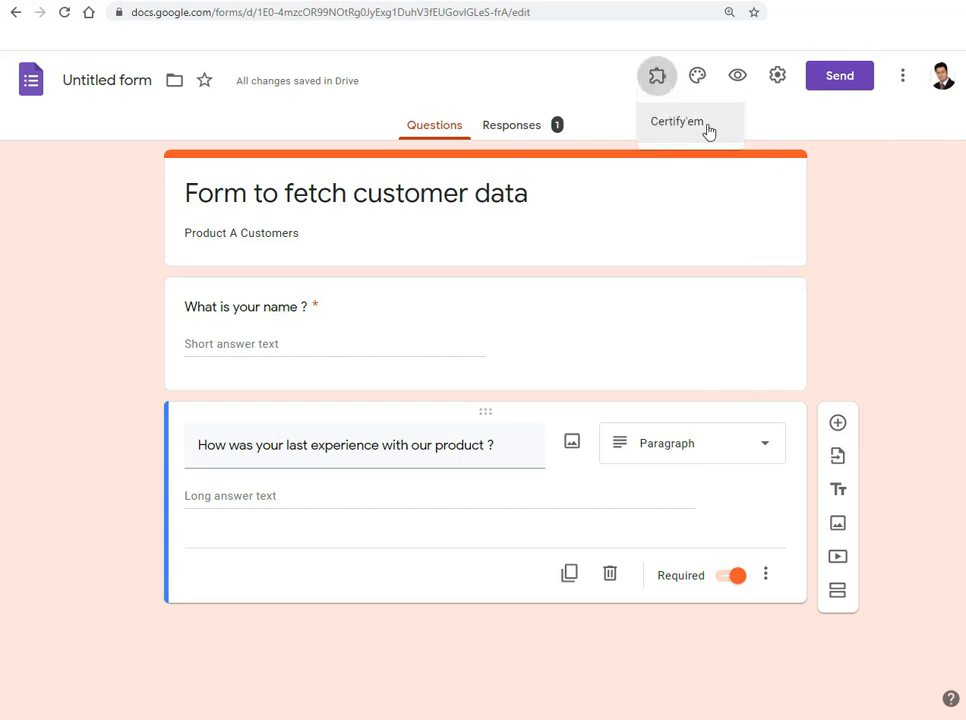
click(596, 87)
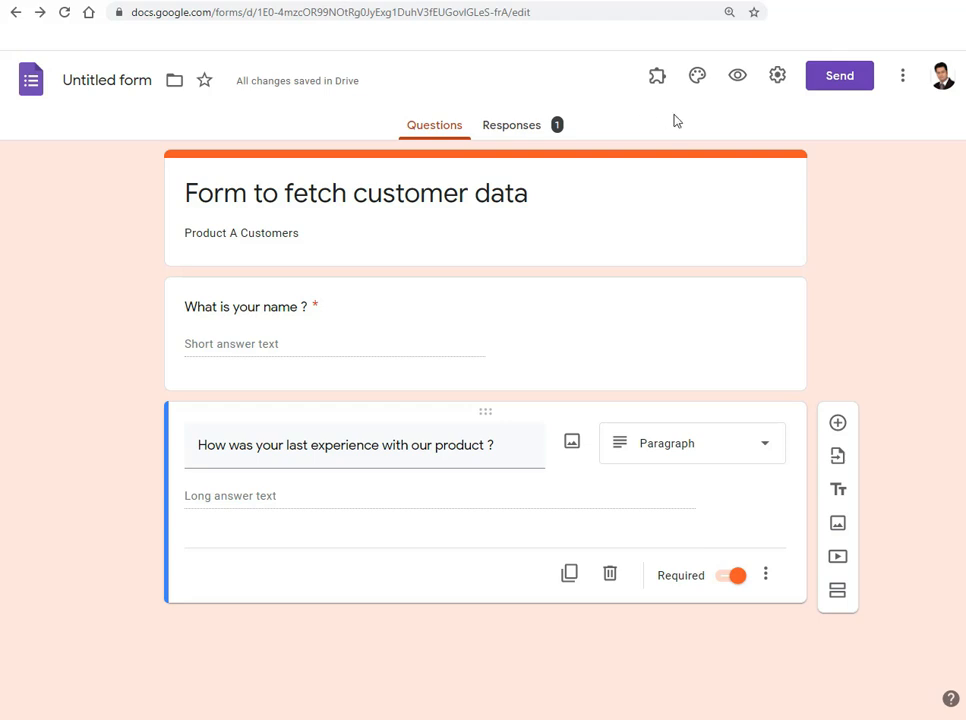
Look over the form's General and Presentation settings, trying the Collect emails option on and off, and leave without saving.
click(779, 82)
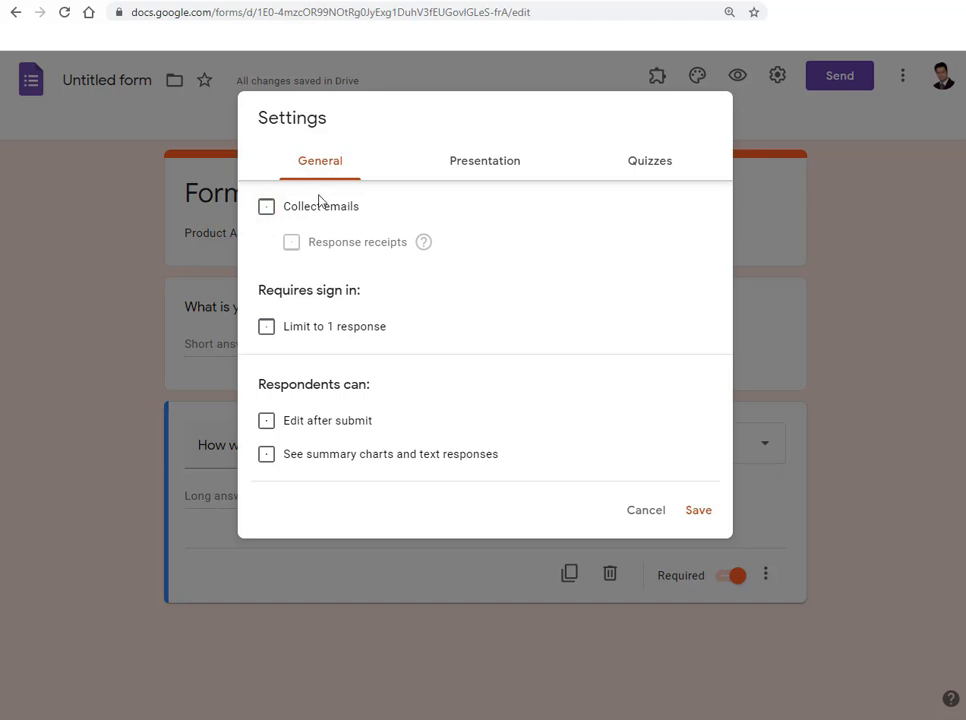
click(267, 209)
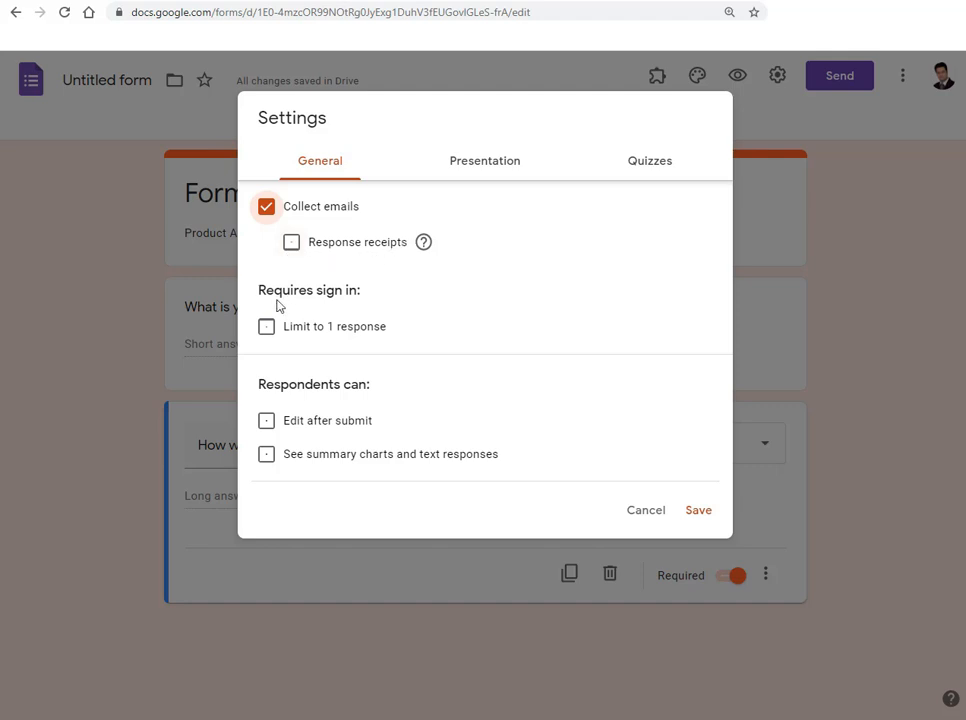
click(268, 208)
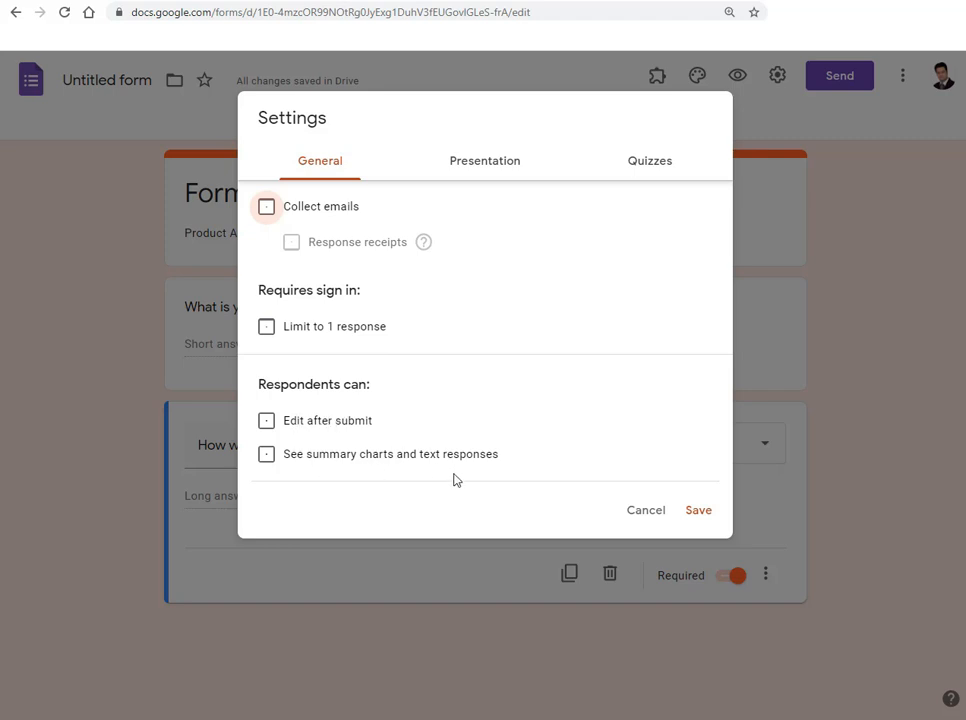
click(481, 170)
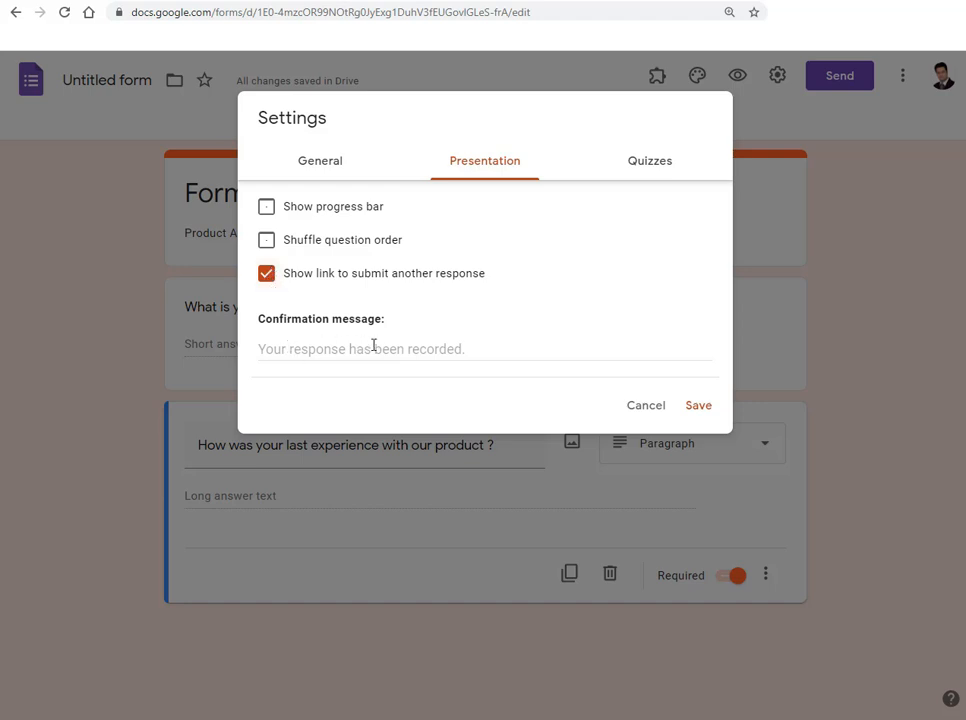
click(636, 414)
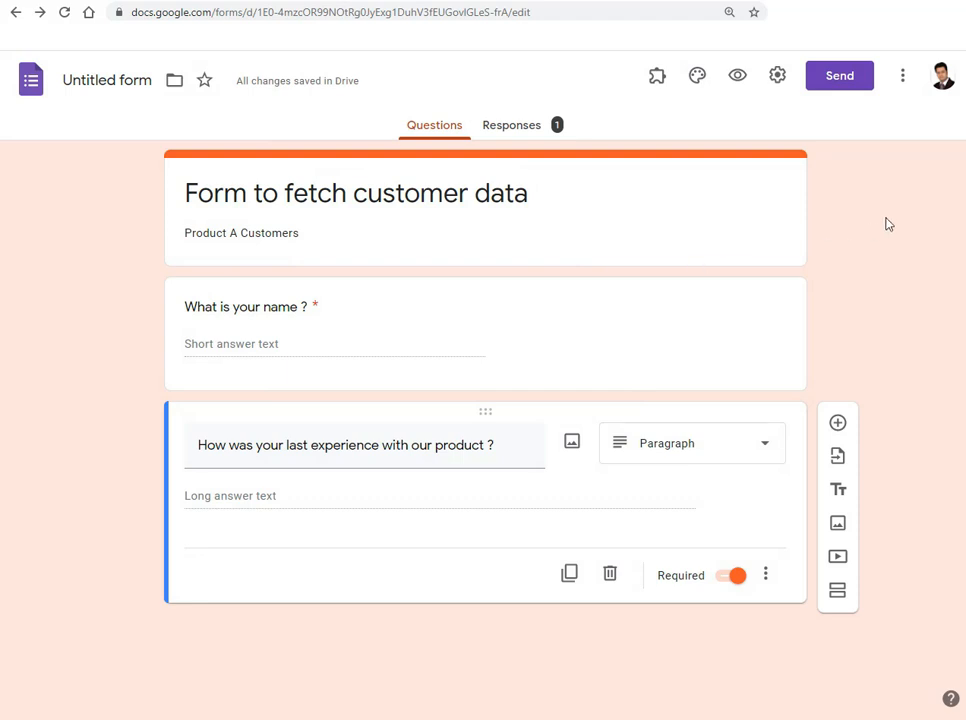
Examine the options for sending the form by email, by shortened link and as embedded HTML, without sending it.
click(842, 82)
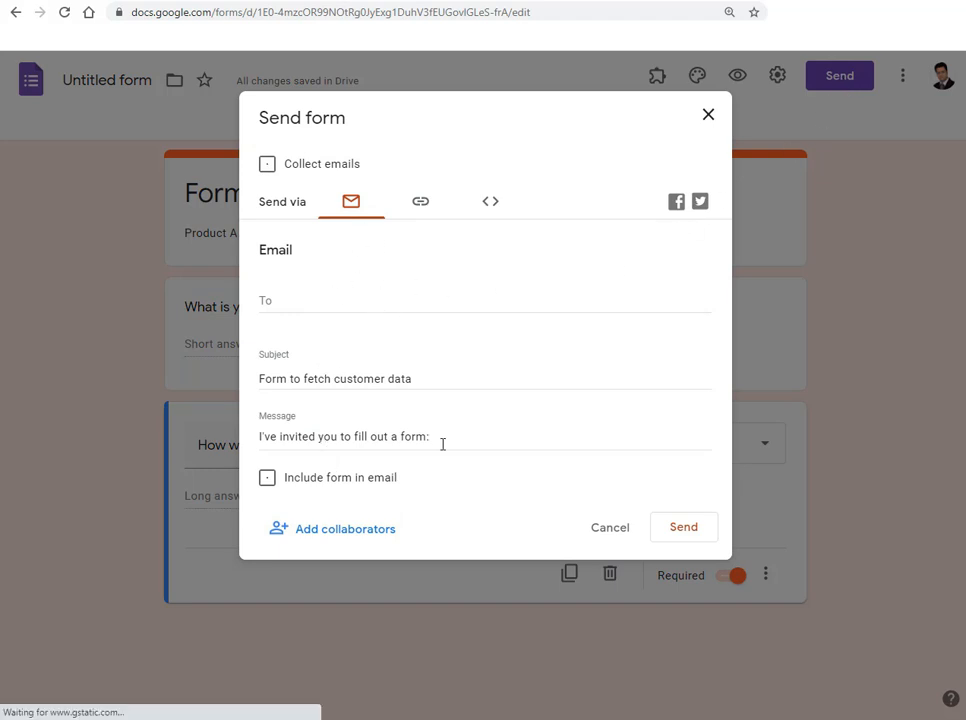
click(421, 203)
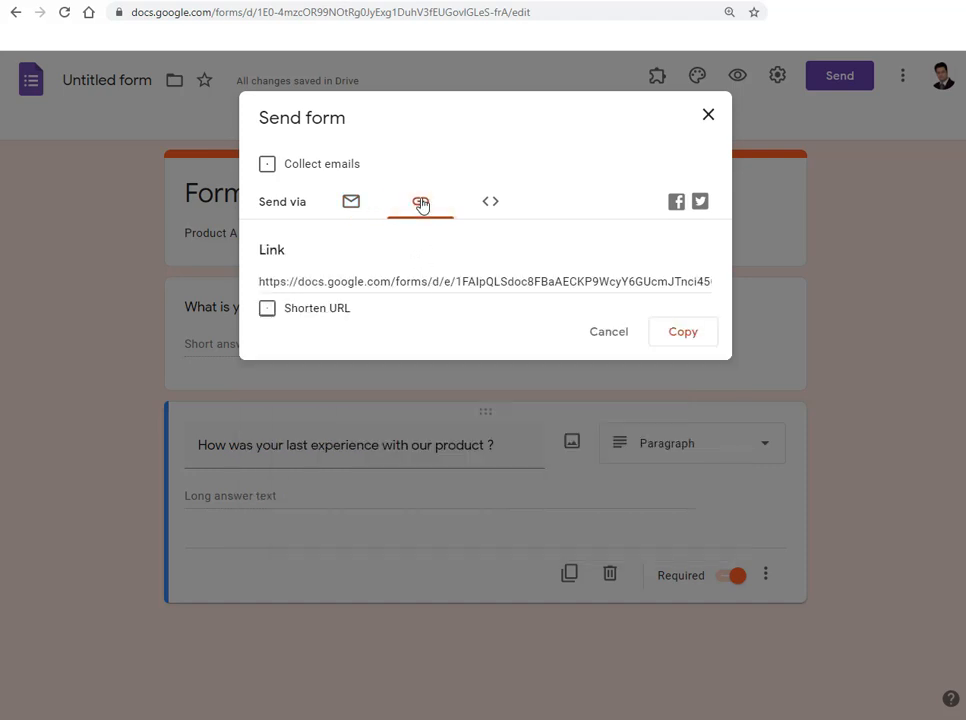
click(272, 312)
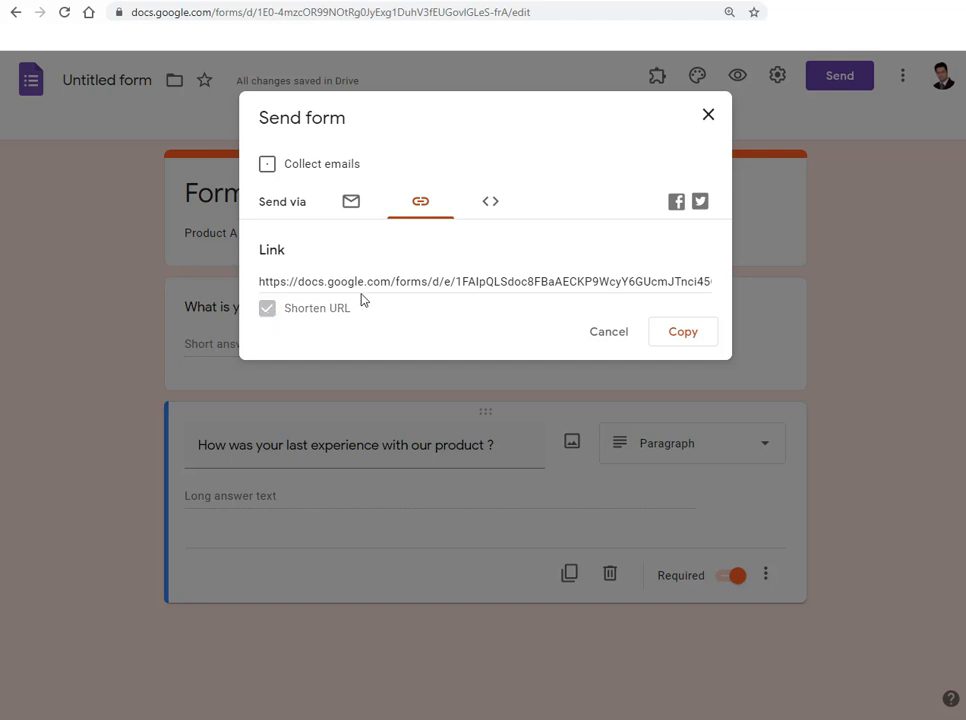
click(490, 203)
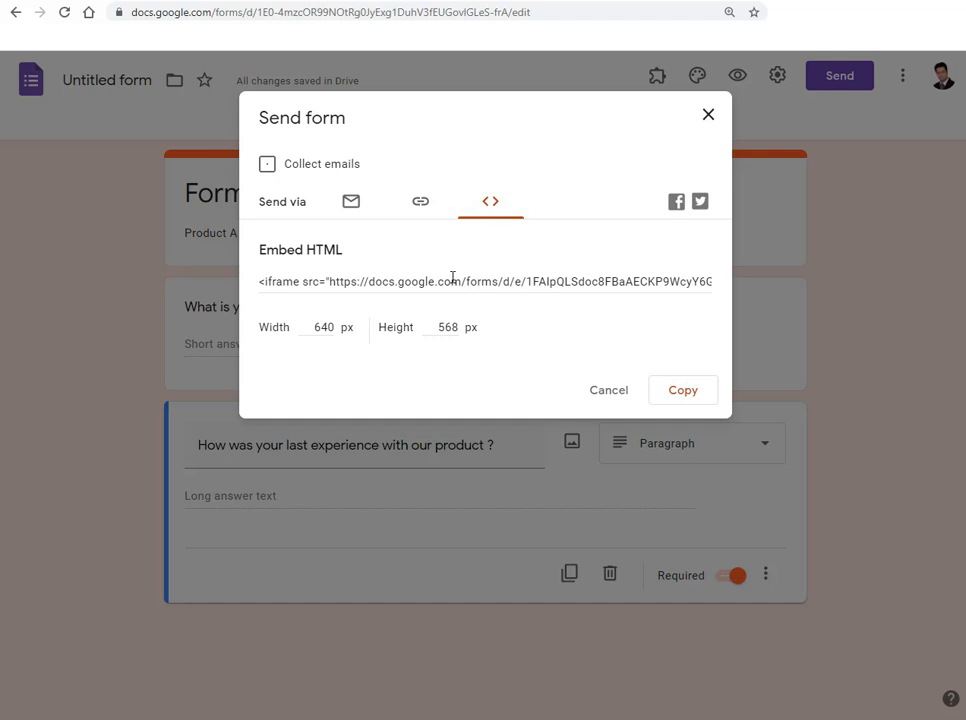
click(710, 116)
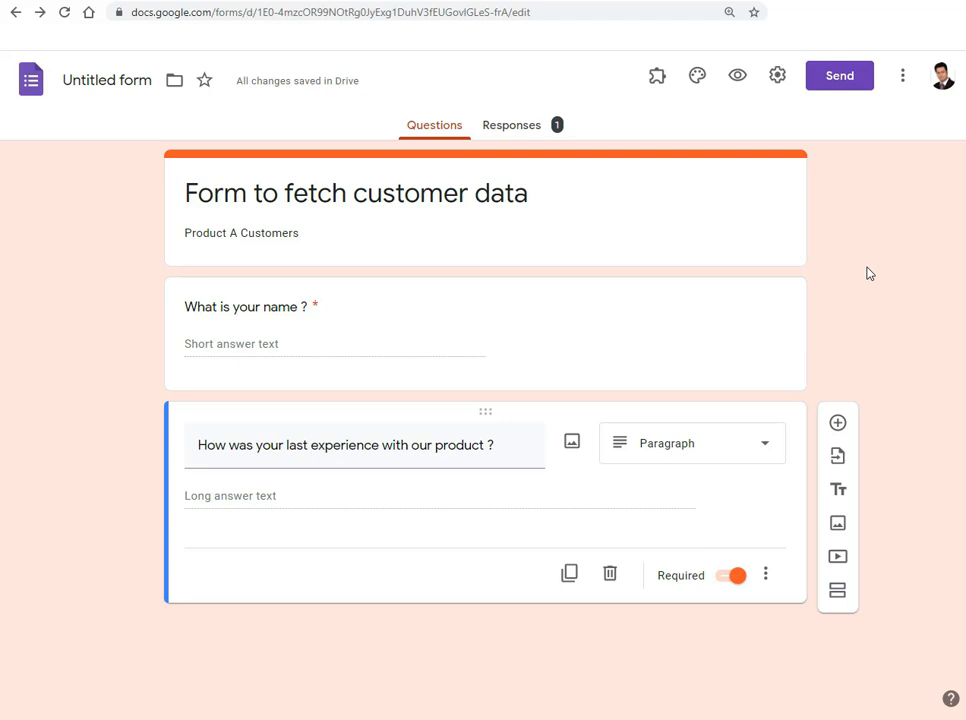
click(531, 128)
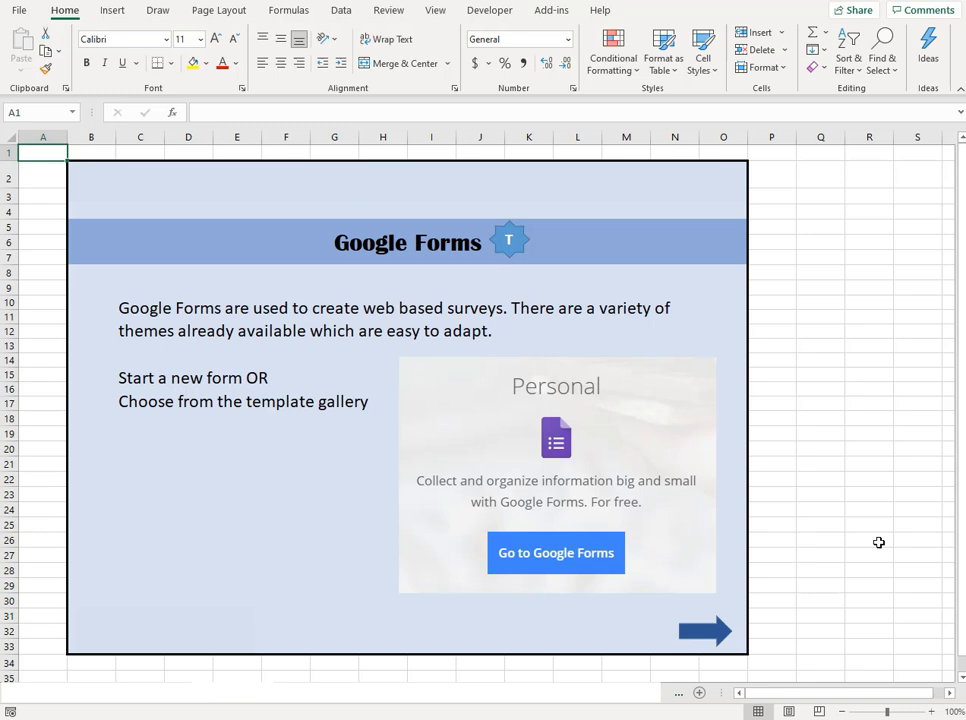
click(704, 633)
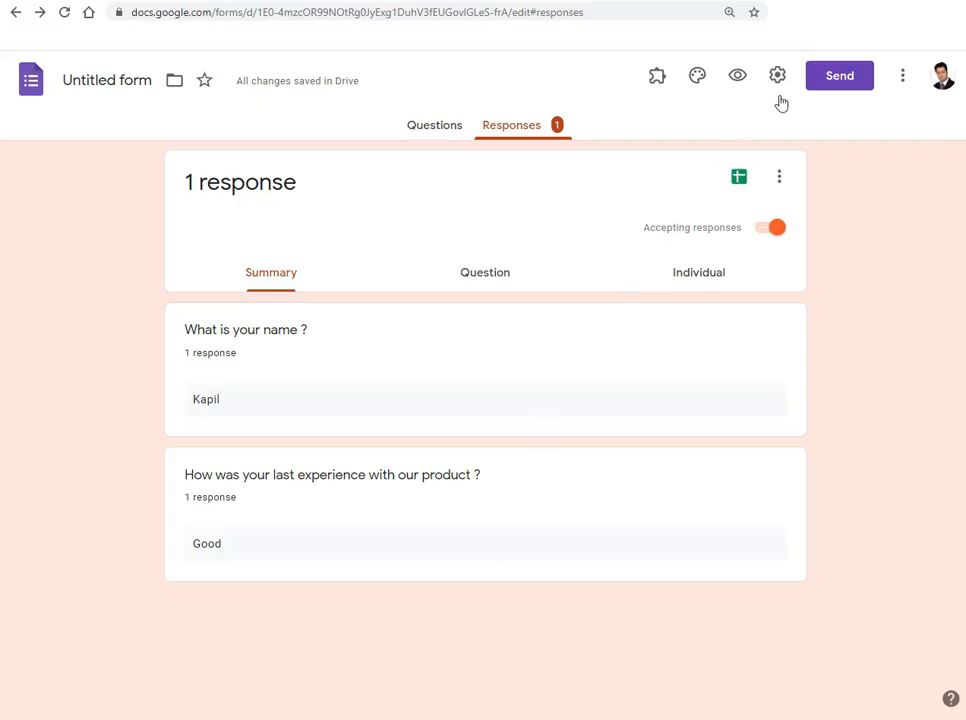
Turn the form into a quiz and save the settings.
click(777, 78)
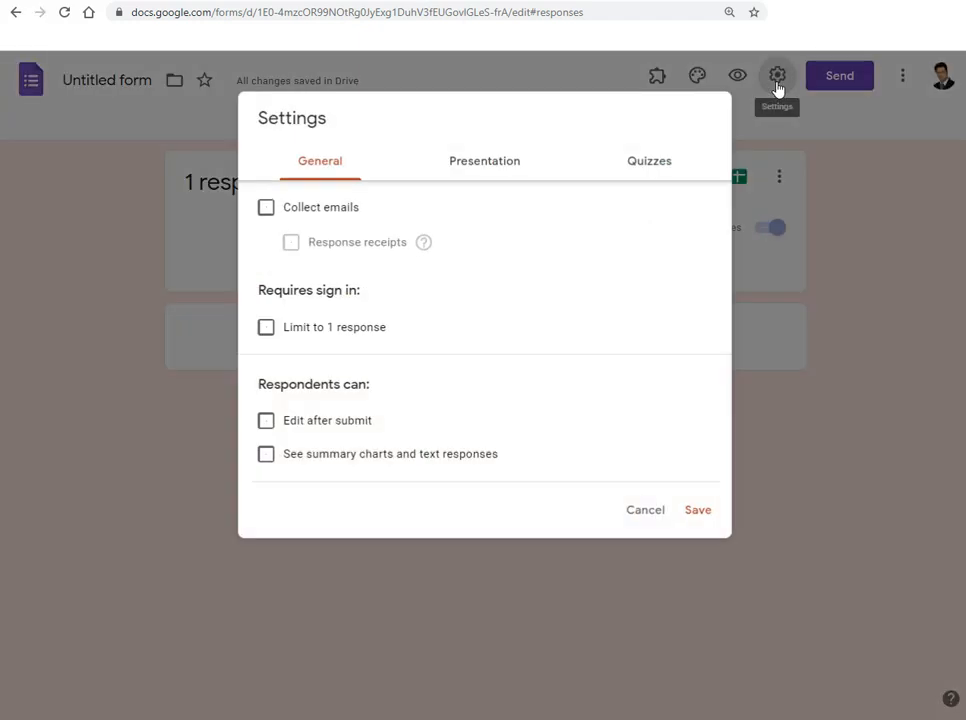
click(652, 168)
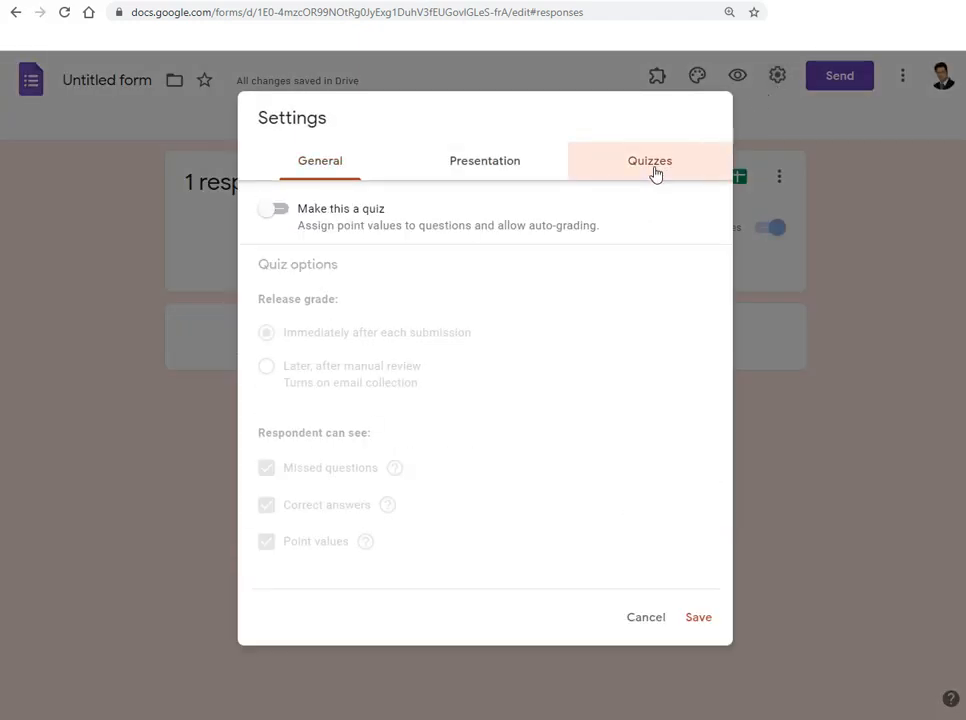
click(279, 211)
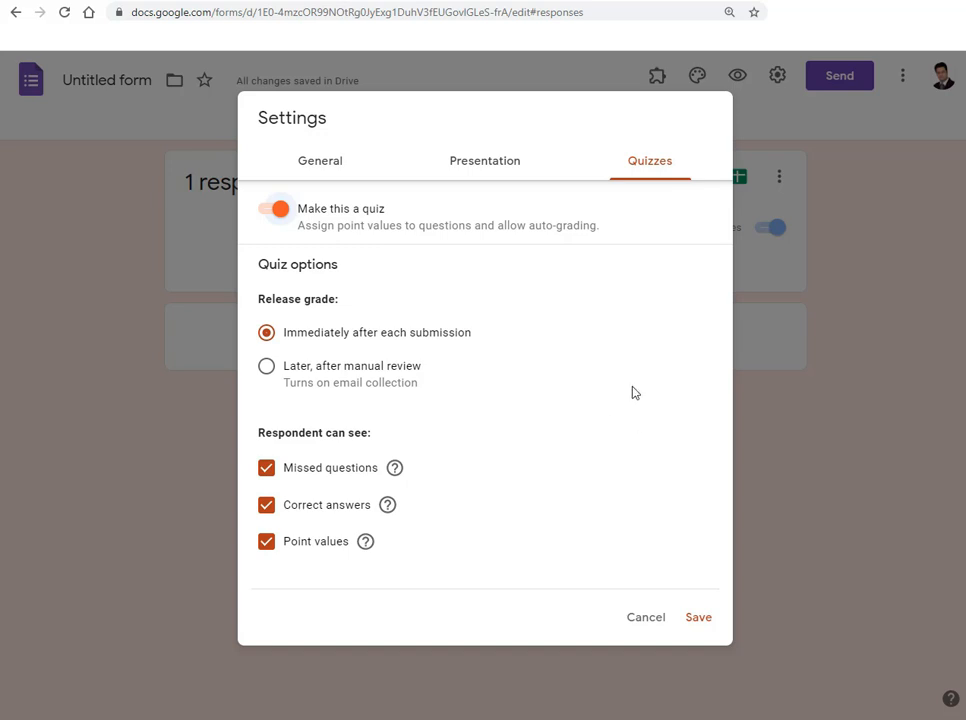
click(708, 621)
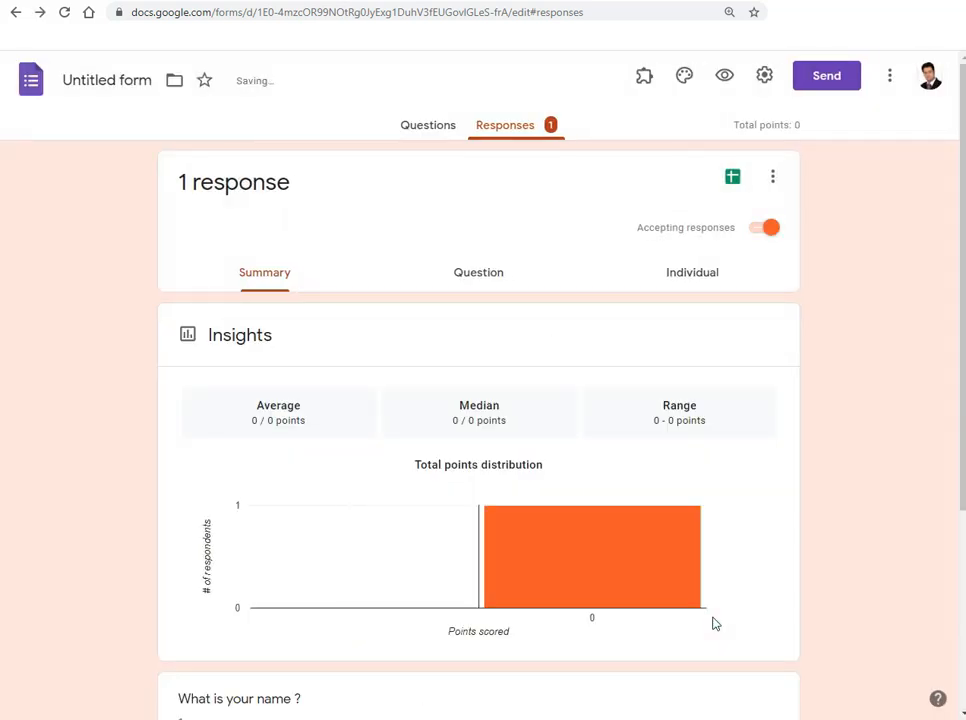
Add the person's first name as a correct answer in the answer key of the "What is your name ?" question.
click(424, 130)
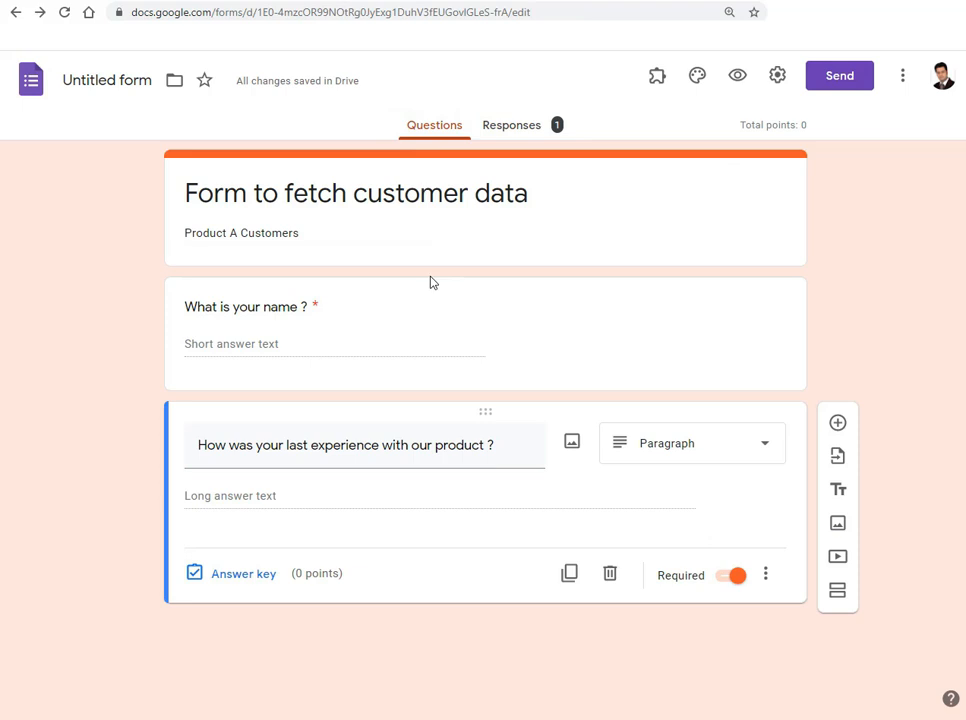
click(530, 325)
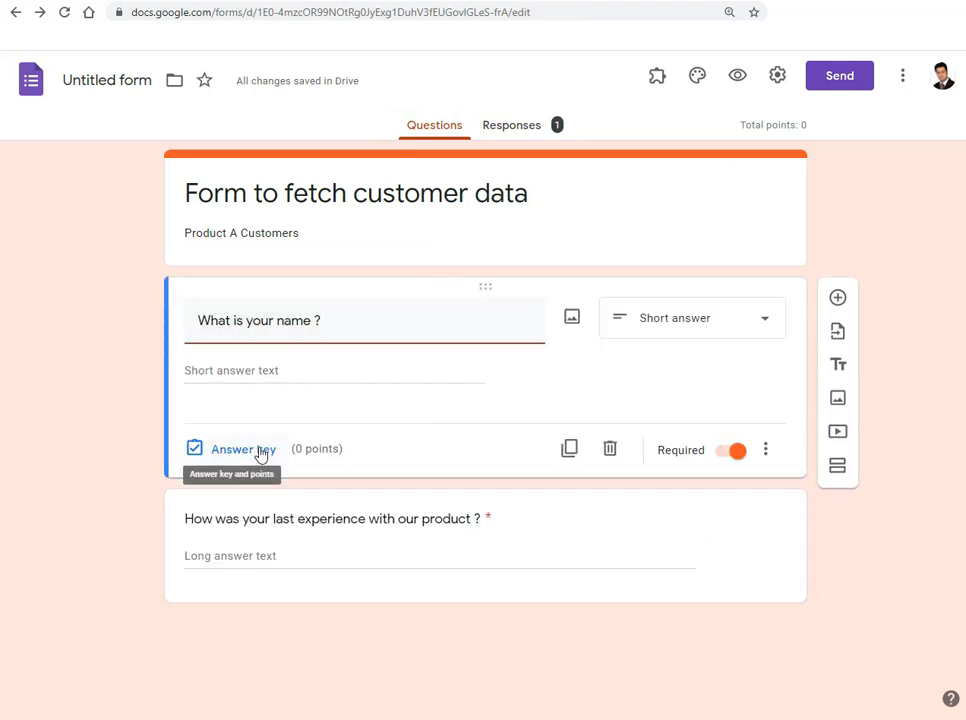
click(125, 340)
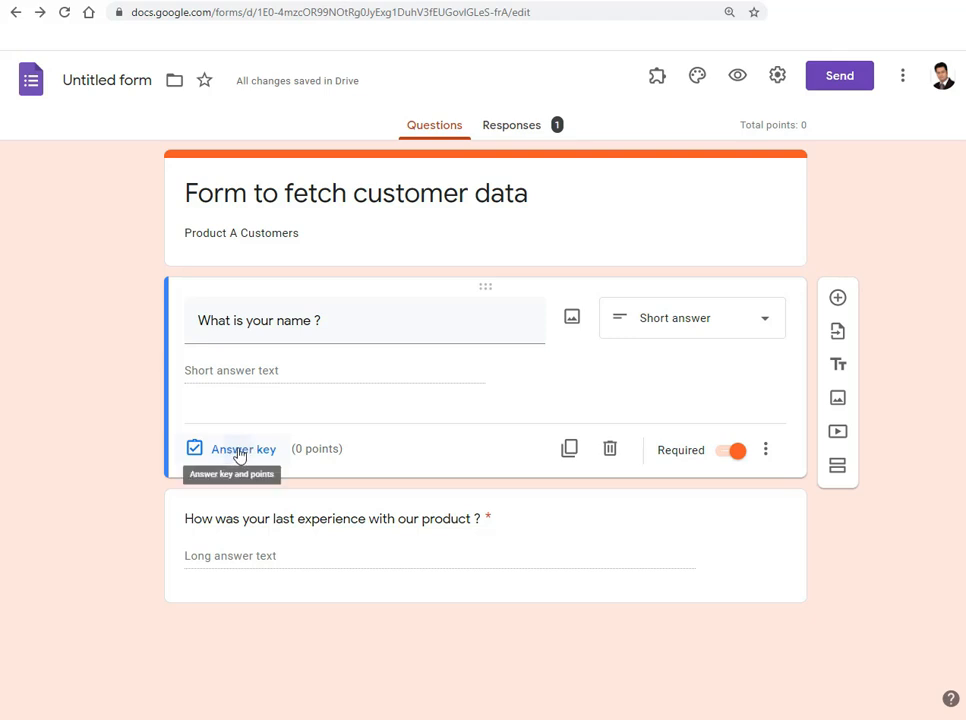
click(240, 452)
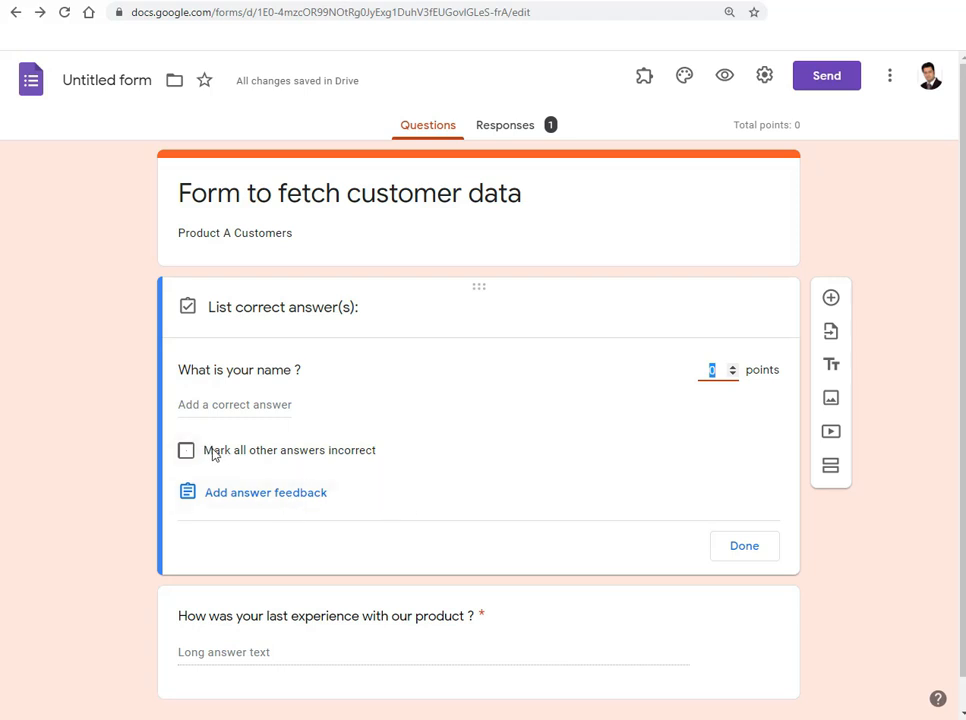
click(222, 404)
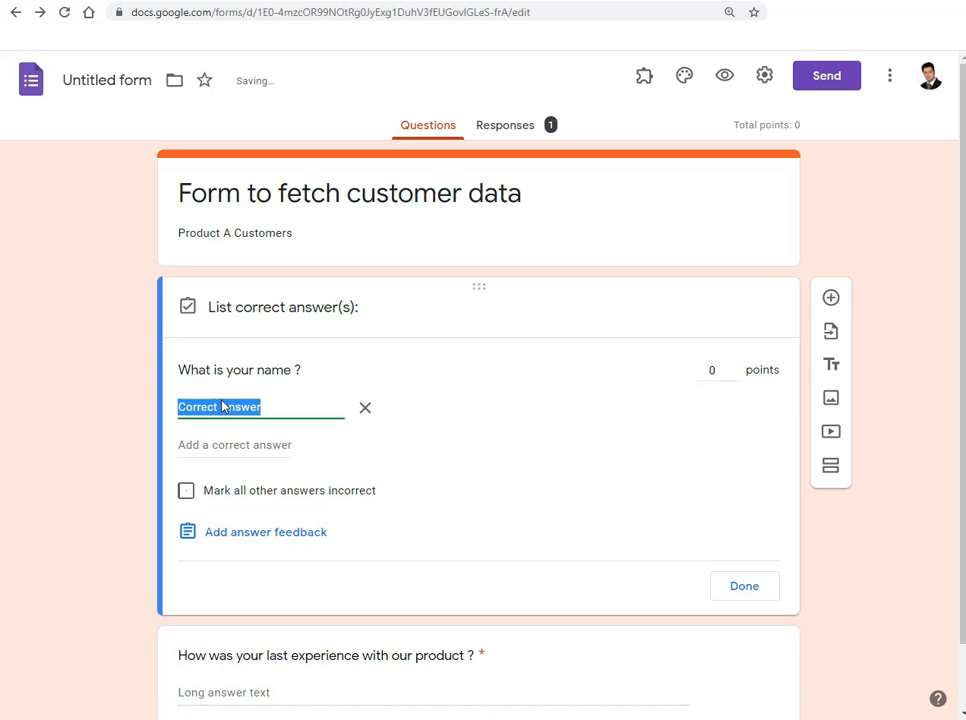
text(Kapil)
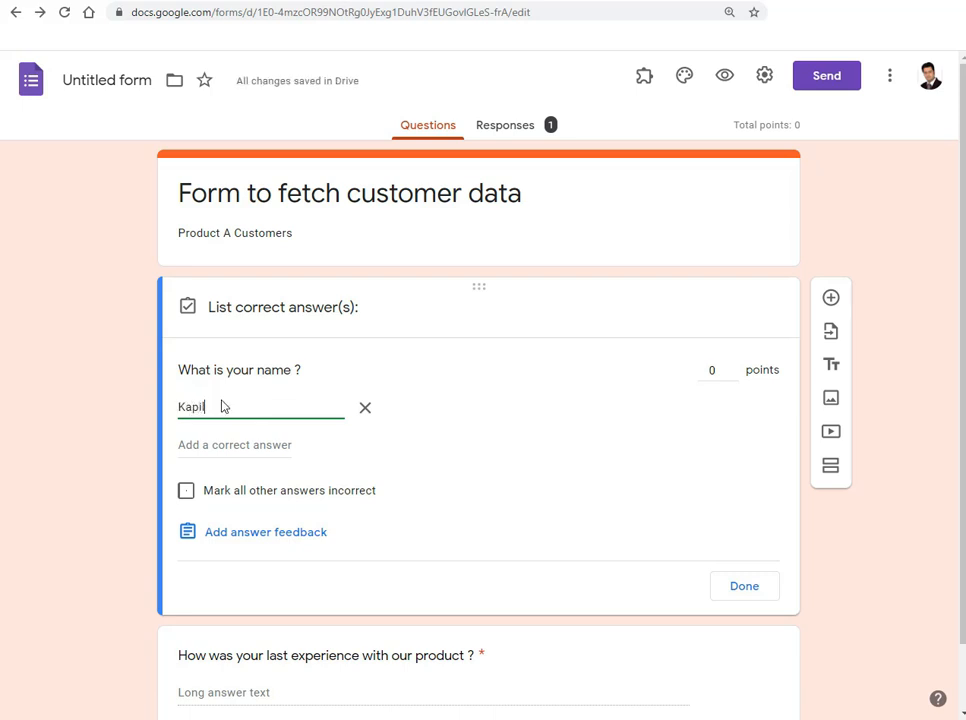
click(116, 436)
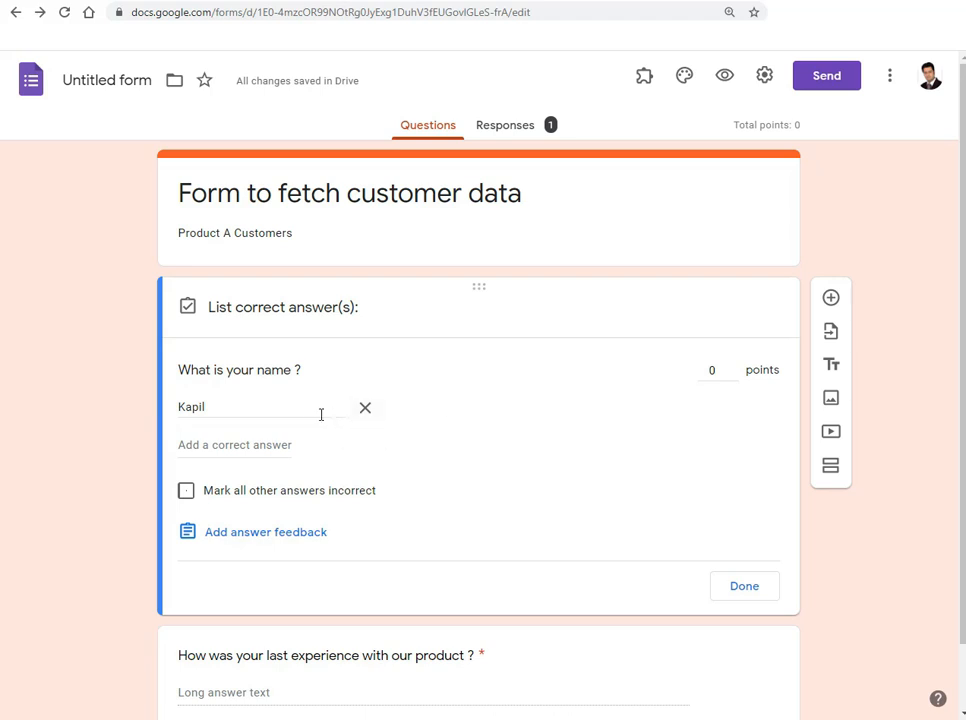
click(737, 594)
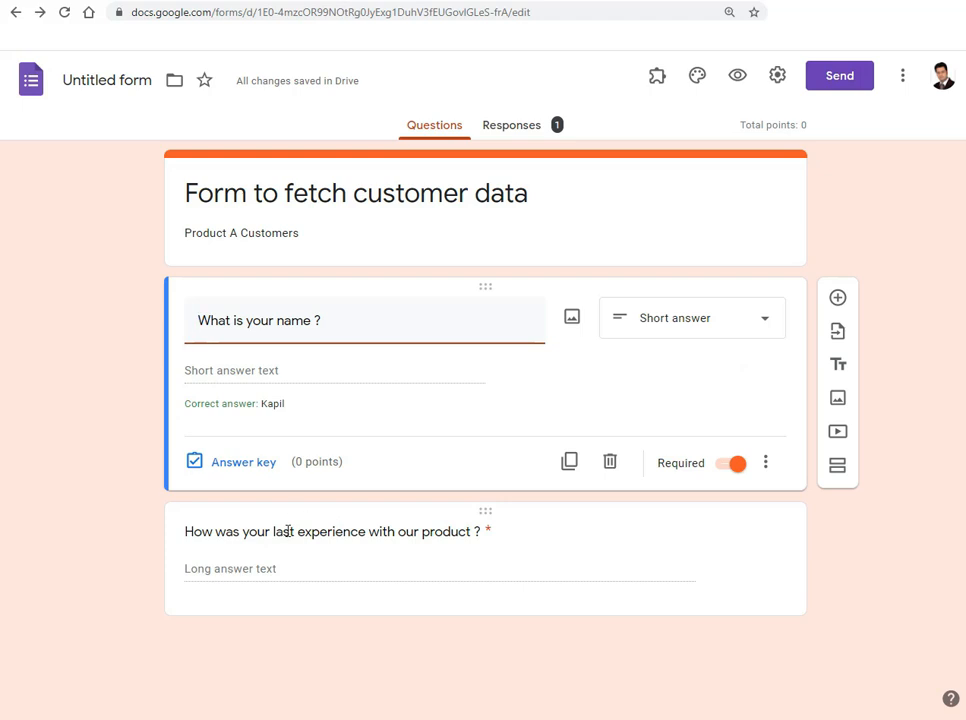
Add the answer feedback "Good" to the "How was your last experience with our product ?" question and make it worth 1 point.
click(231, 533)
click(231, 575)
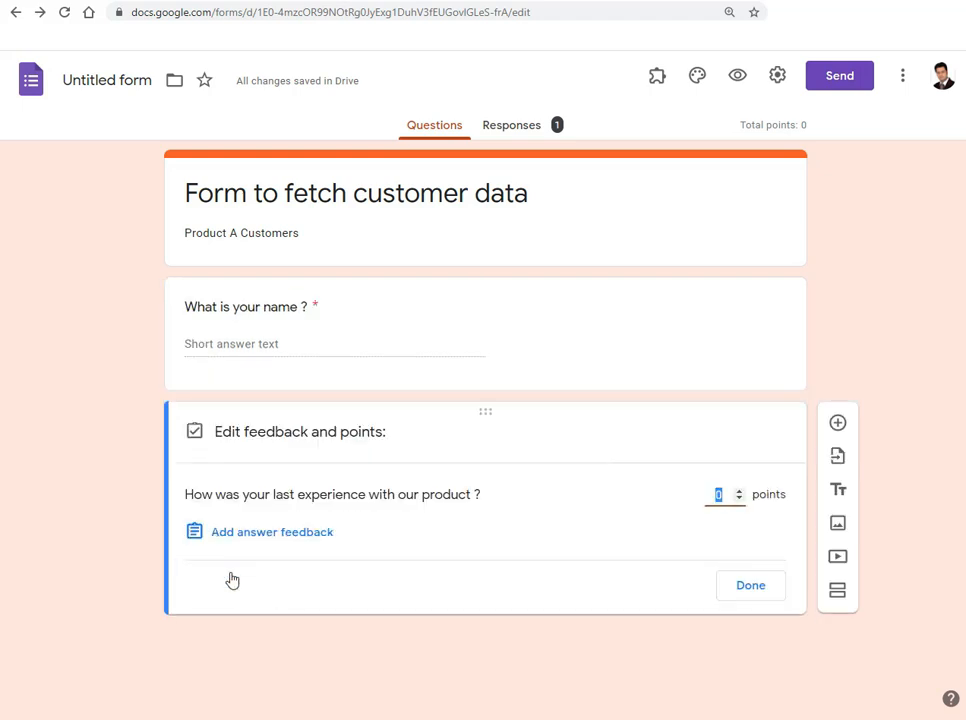
click(254, 557)
click(305, 536)
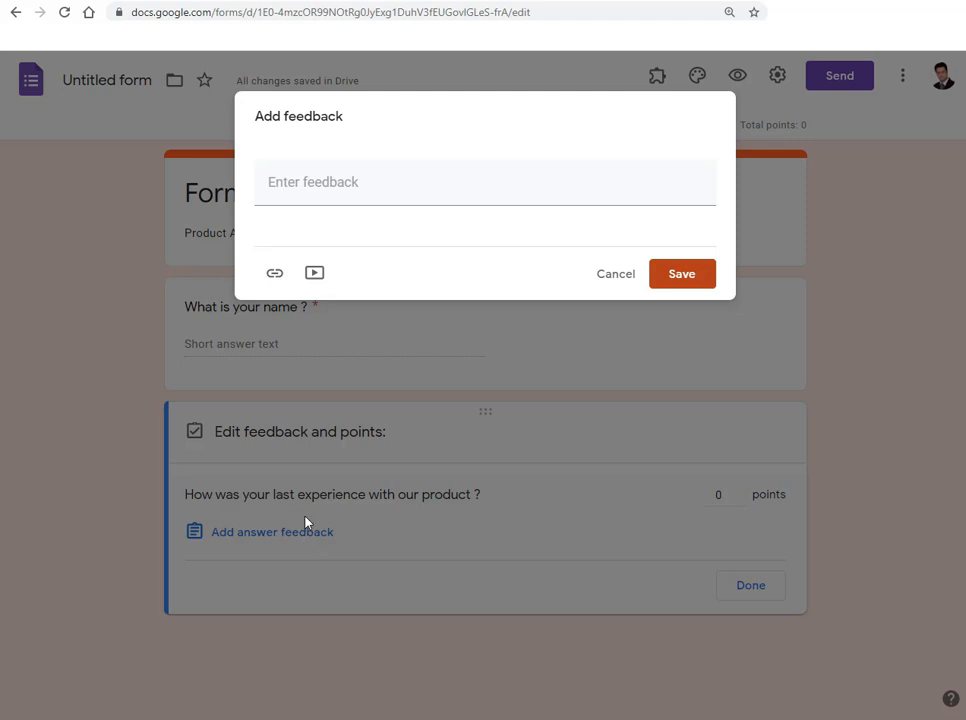
click(333, 186)
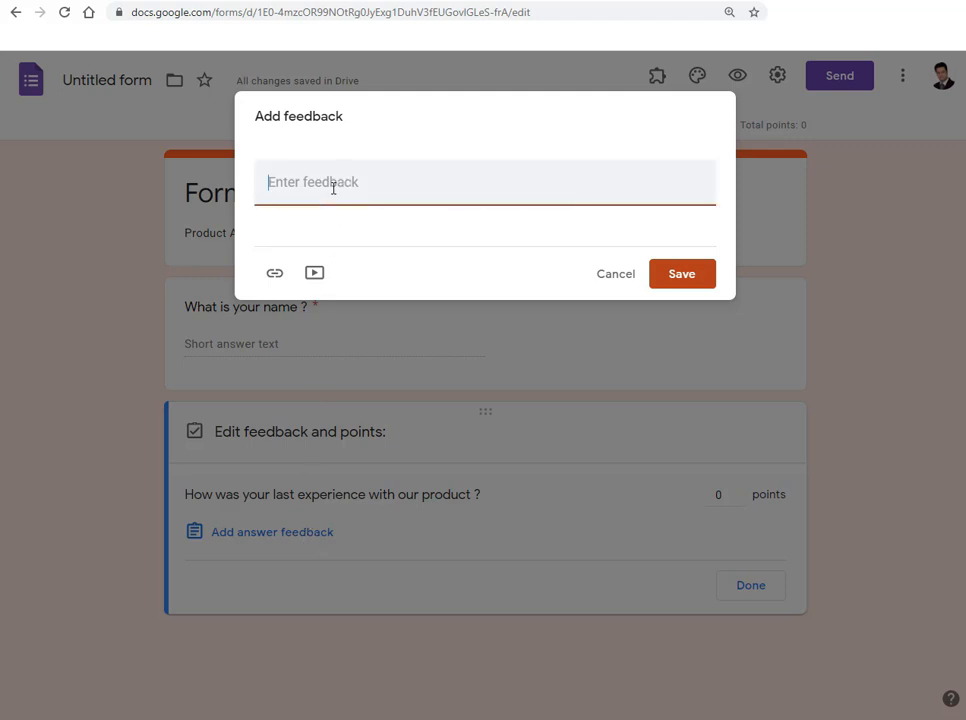
text(Good)
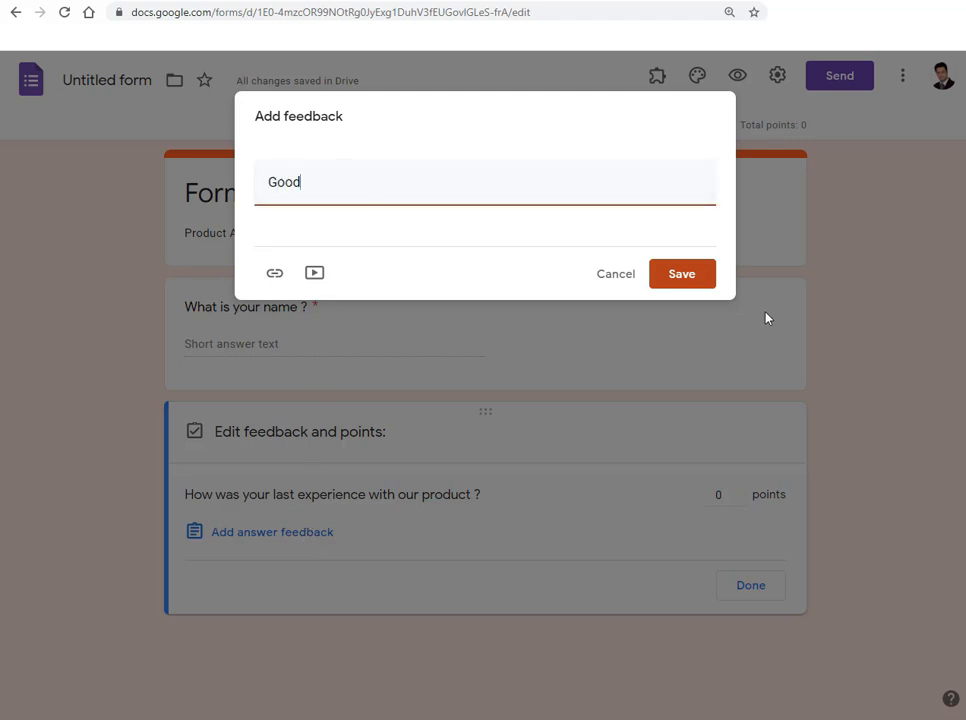
click(701, 285)
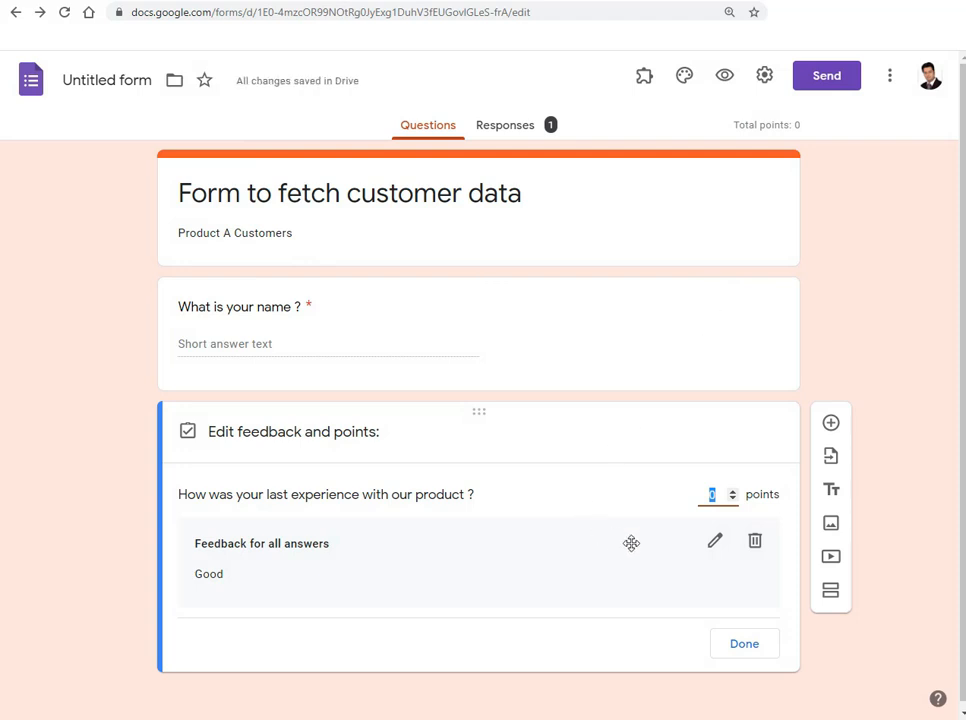
click(733, 491)
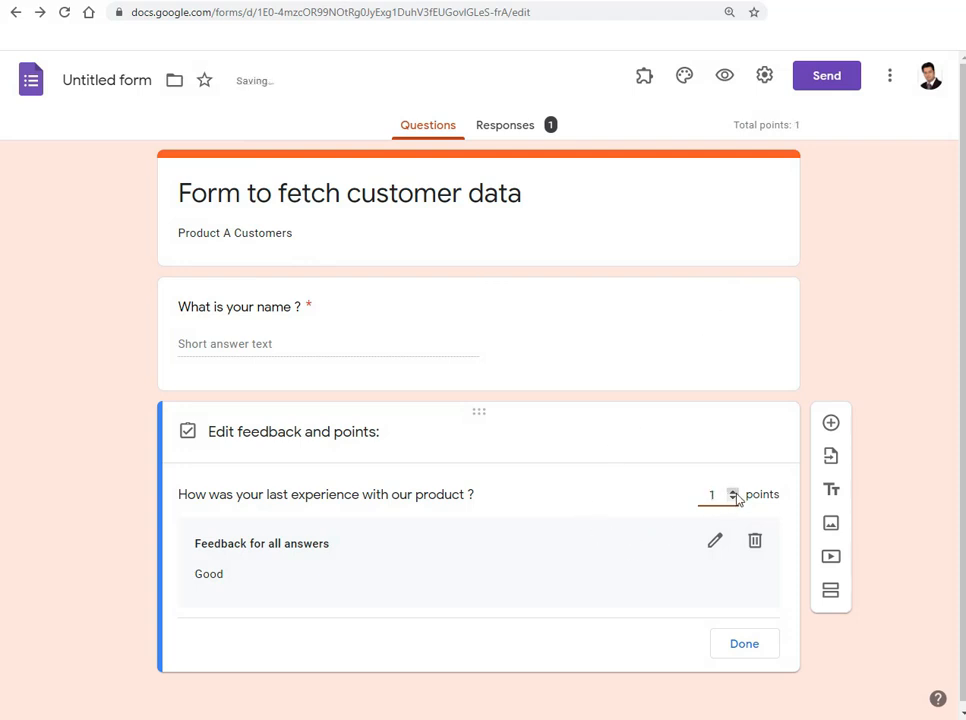
click(746, 645)
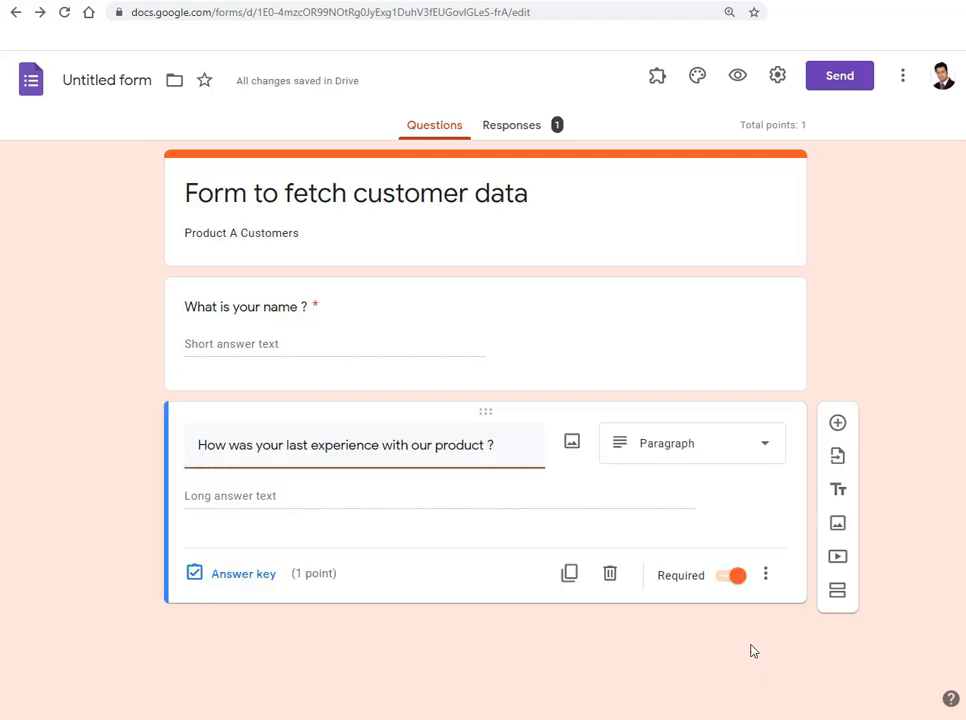
Preview the form and submit a test response with the person's first name and "Very Good" as the product experience.
click(738, 80)
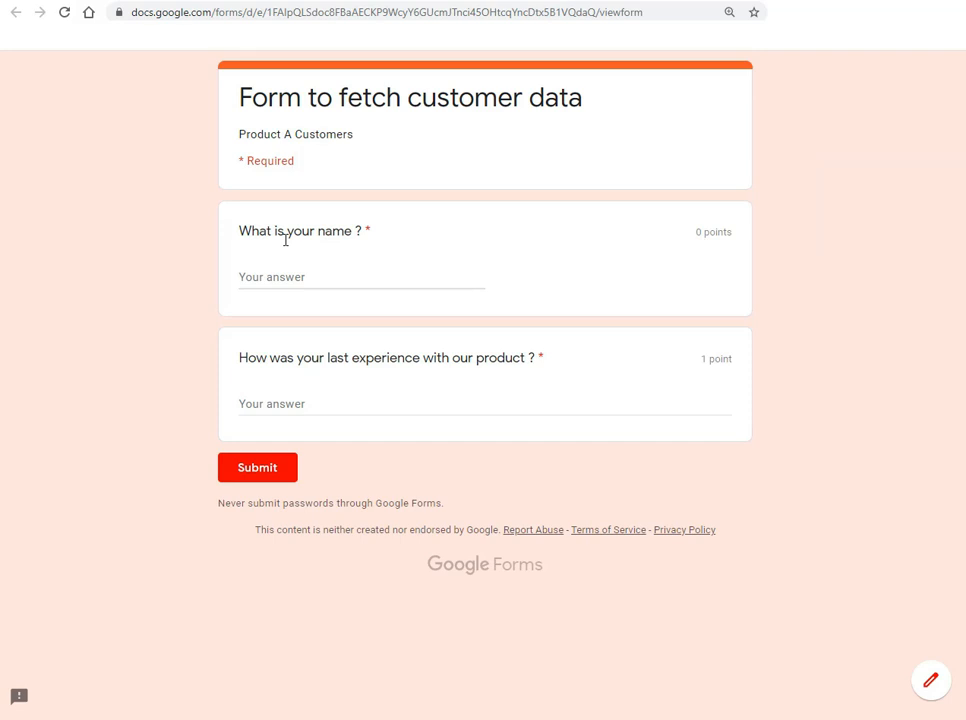
click(336, 274)
text(Kapil)
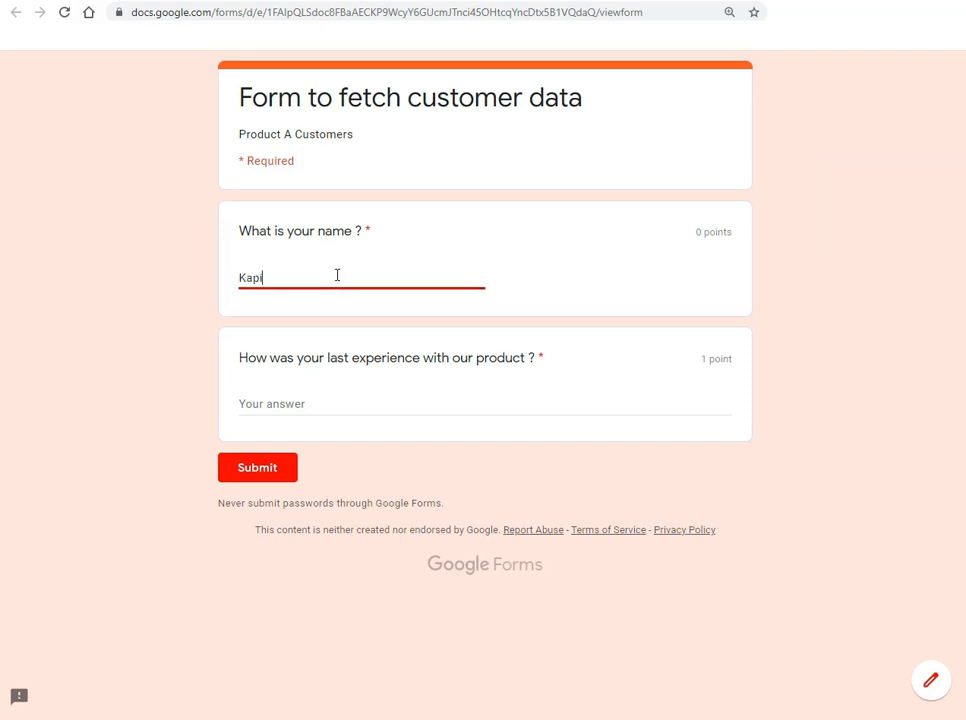
click(311, 404)
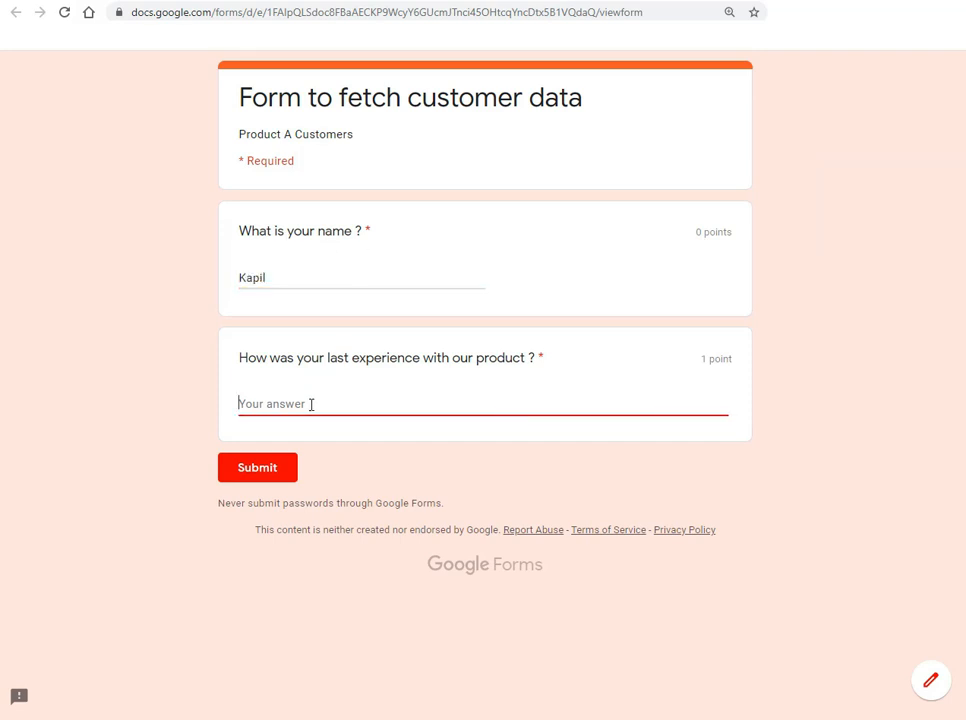
text(Very Good)
click(260, 470)
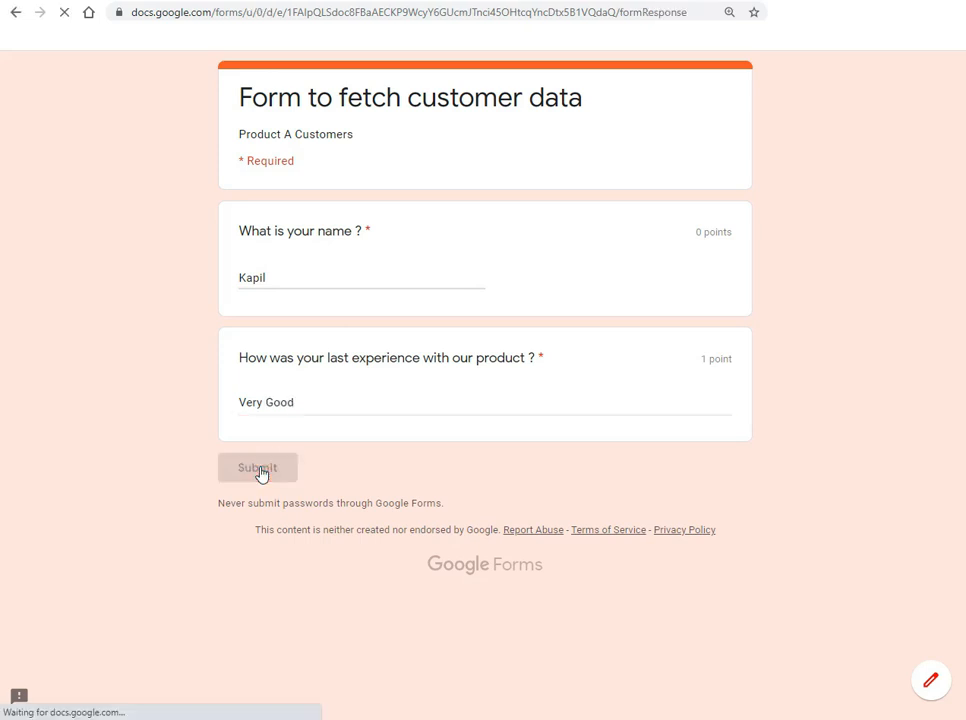